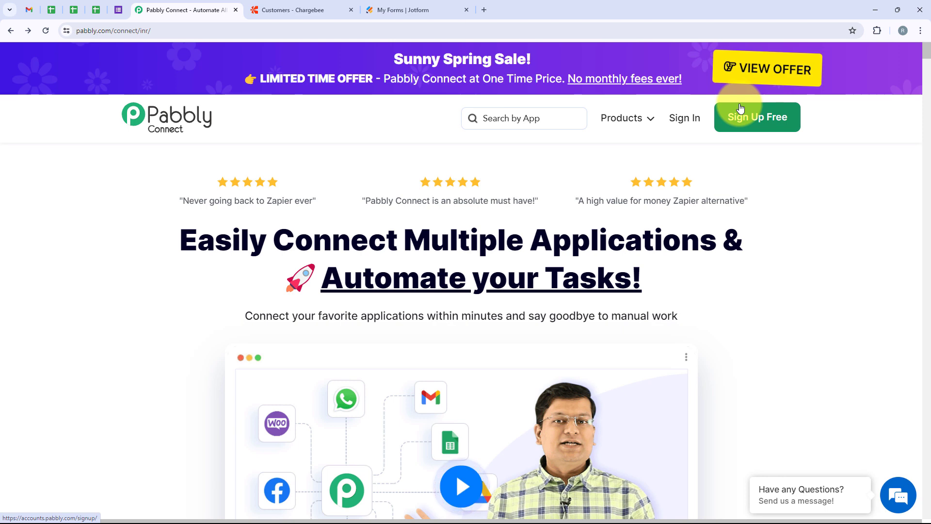
Go to the Pabbly account Sign In page from the homepage's top navigation
left_click(681, 125)
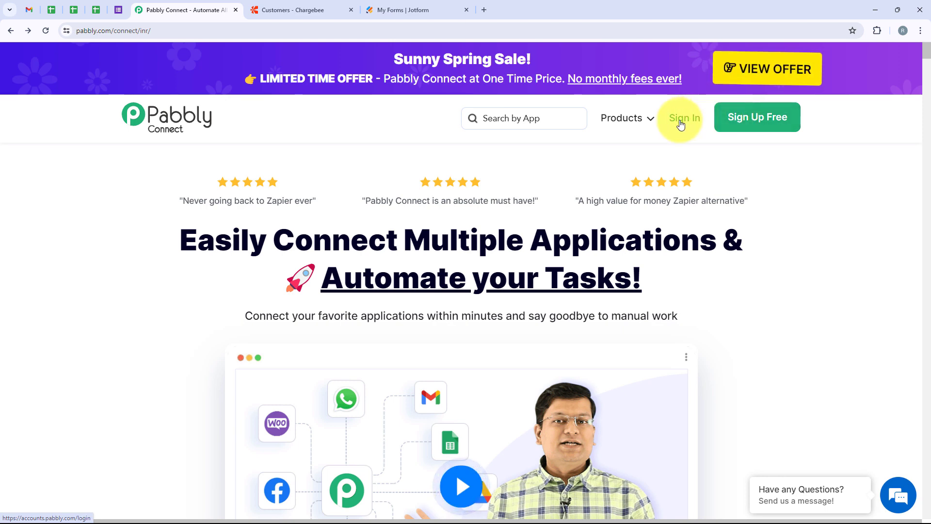
Open the Pabbly Connect dashboard from the All Pabbly Apps page
left_click_drag(116, 125, 239, 135)
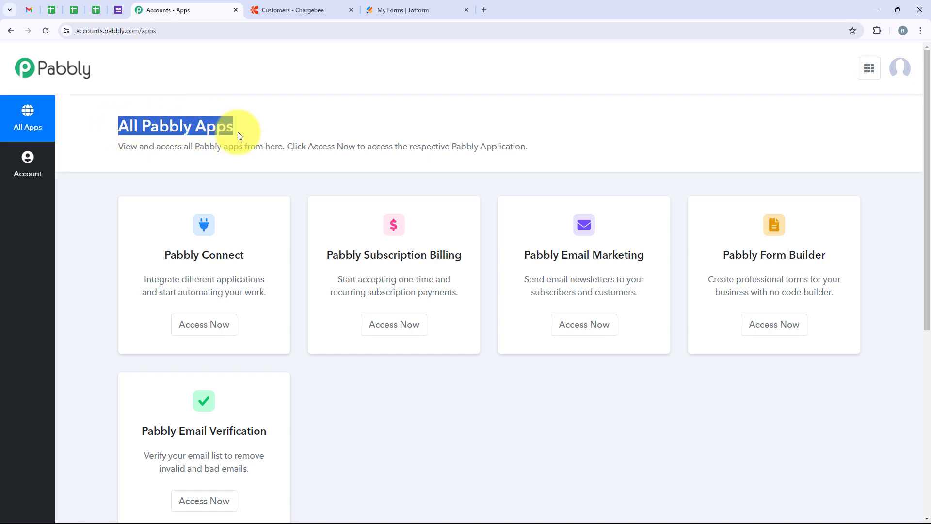
left_click(277, 117)
scroll(305, 188, "down", 3)
scroll(341, 304, "up", 3)
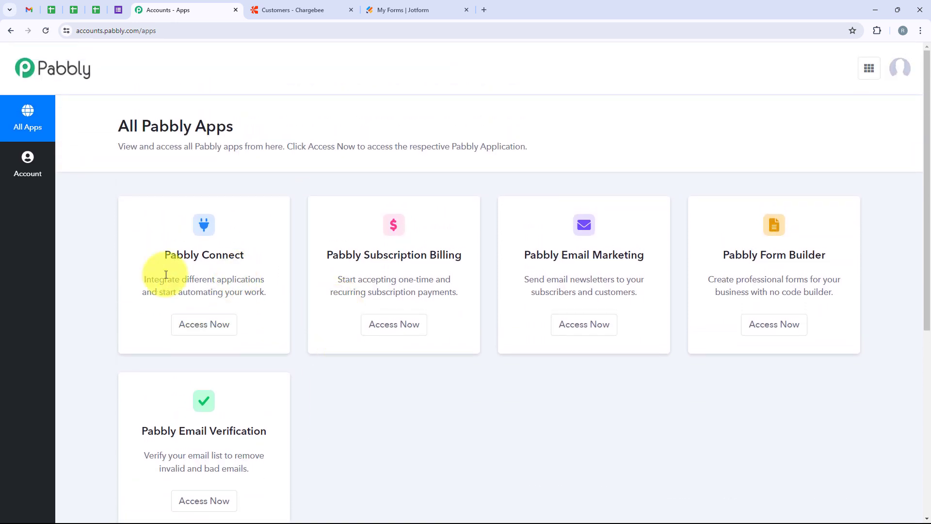
left_click_drag(160, 256, 257, 254)
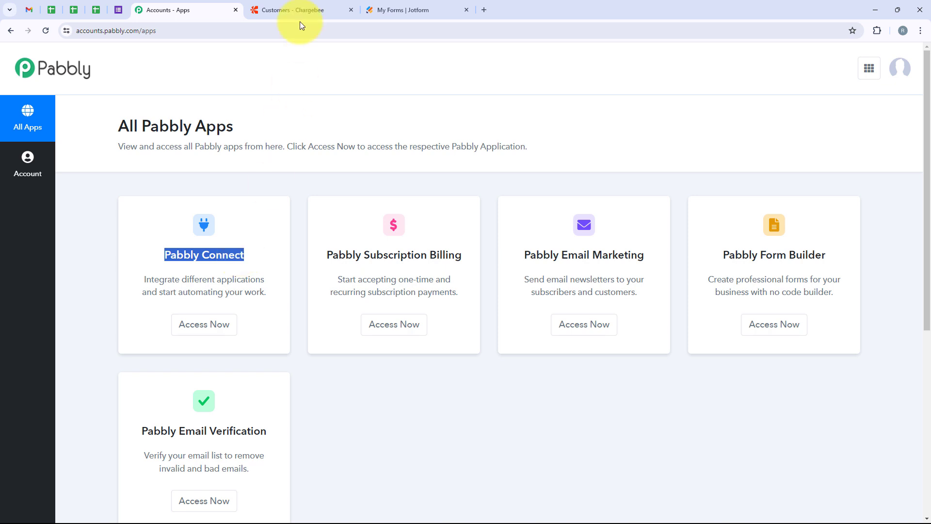
left_click(199, 328)
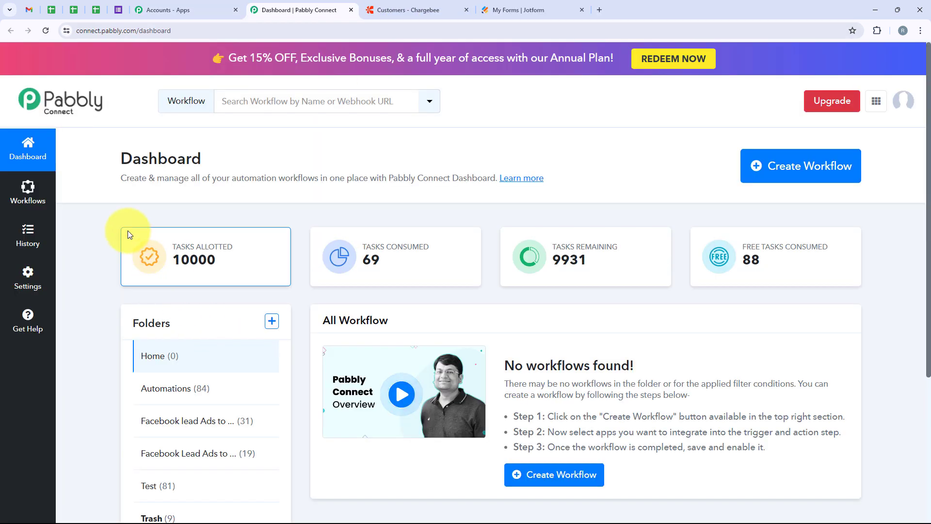
left_click_drag(121, 159, 210, 171)
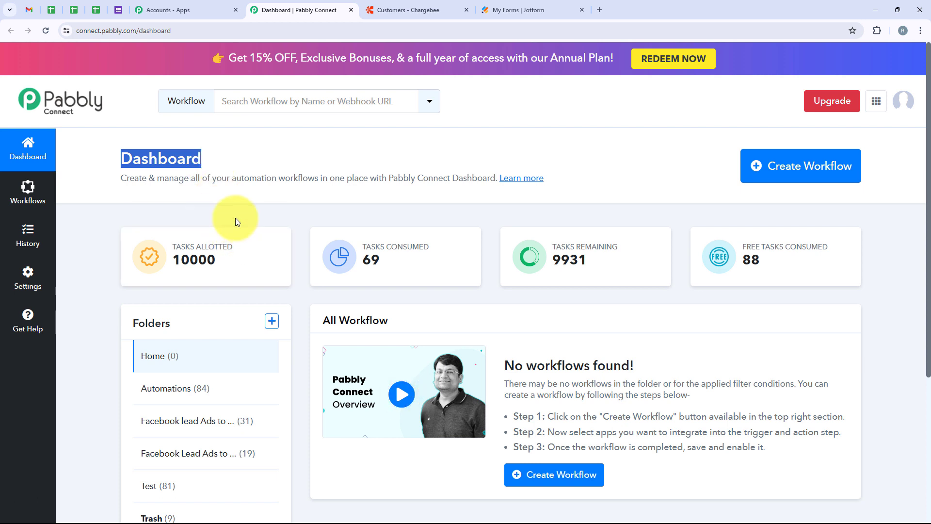
Create the workflow 'How to Create Chargebee Customers from Jotform Submissions' in the Automations folder
left_click(773, 171)
left_click_drag(417, 238, 307, 237)
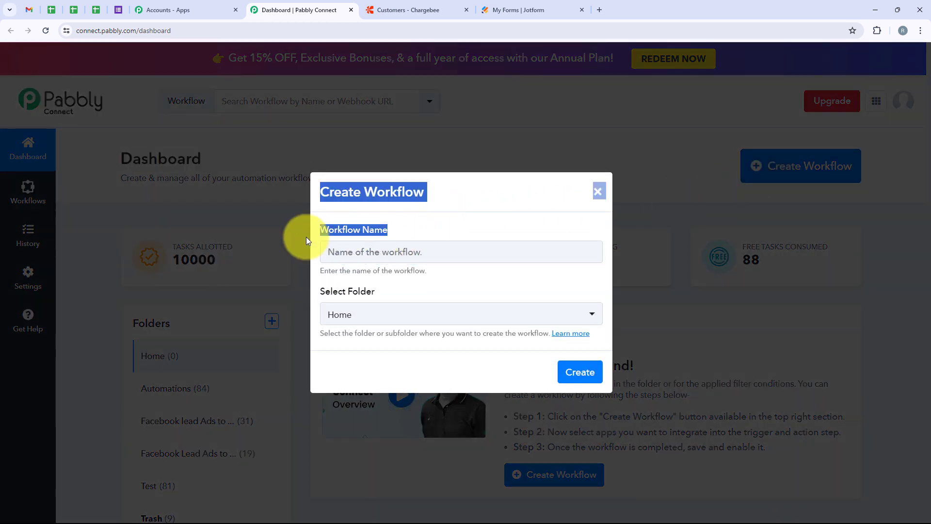
left_click(409, 287)
left_click_drag(324, 290, 341, 320)
left_click(342, 320)
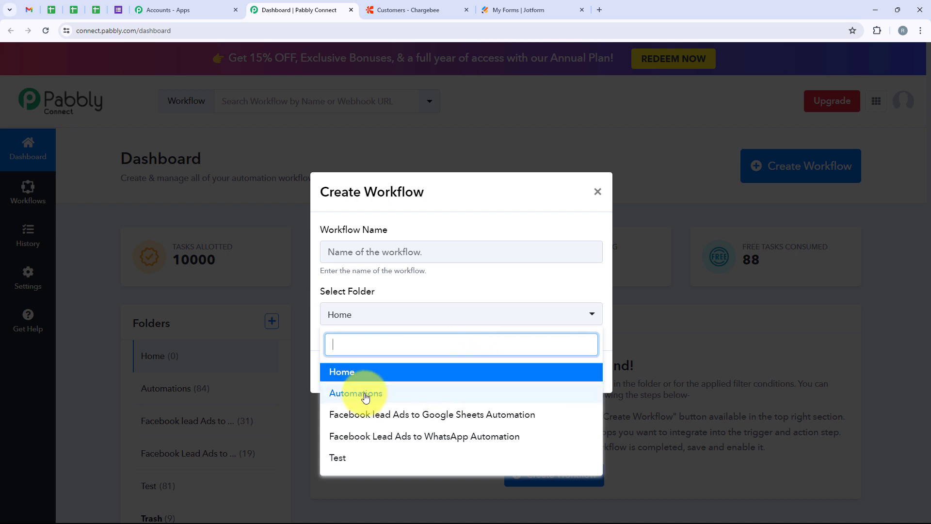
left_click(365, 394)
left_click(373, 253)
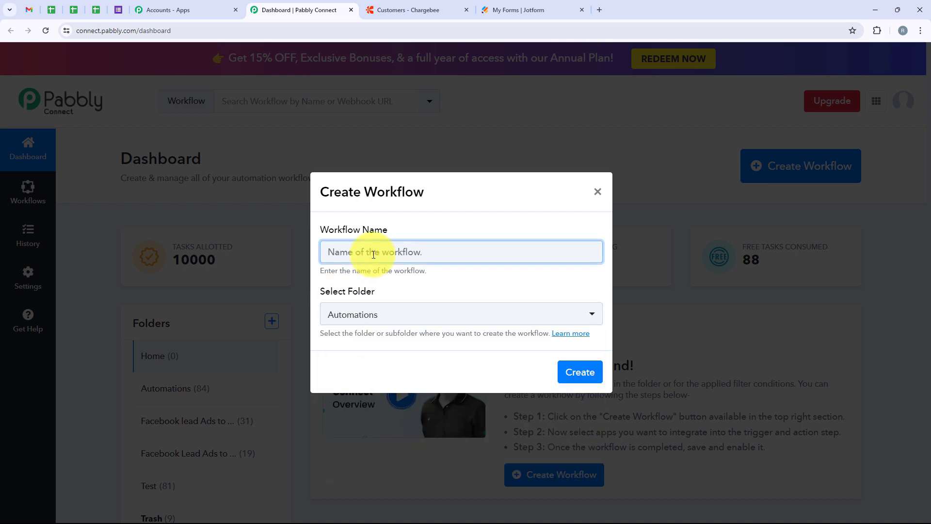
type("How to Create Chargebee Customers from Jotform Submissions")
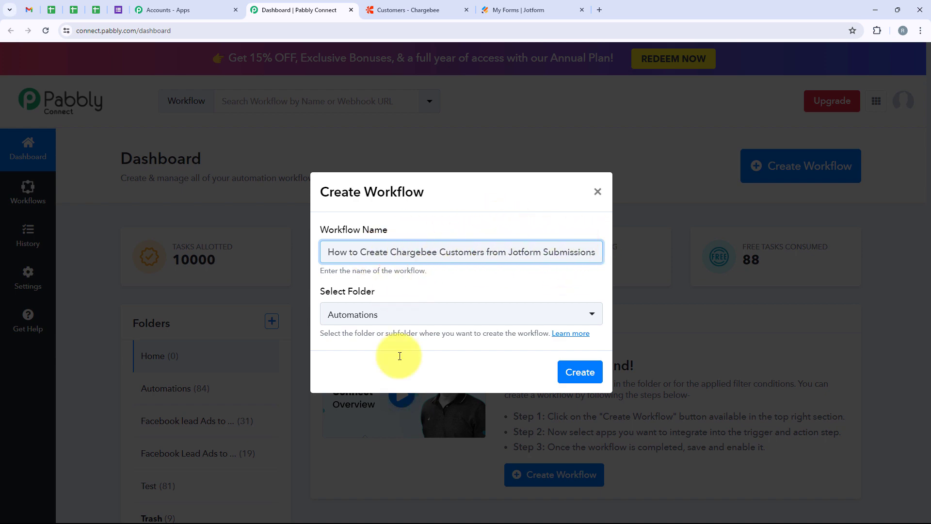
left_click(593, 375)
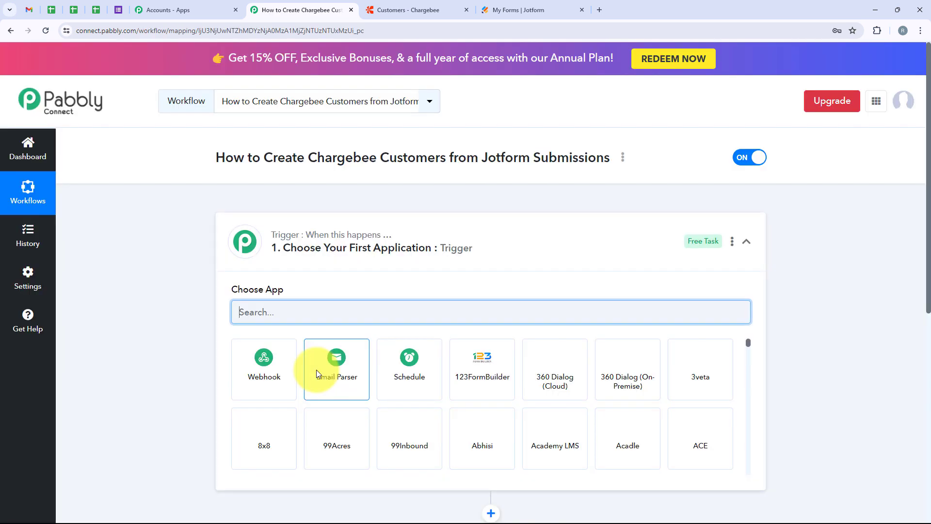
Choose Jotform as the workflow's trigger app
left_click(508, 238)
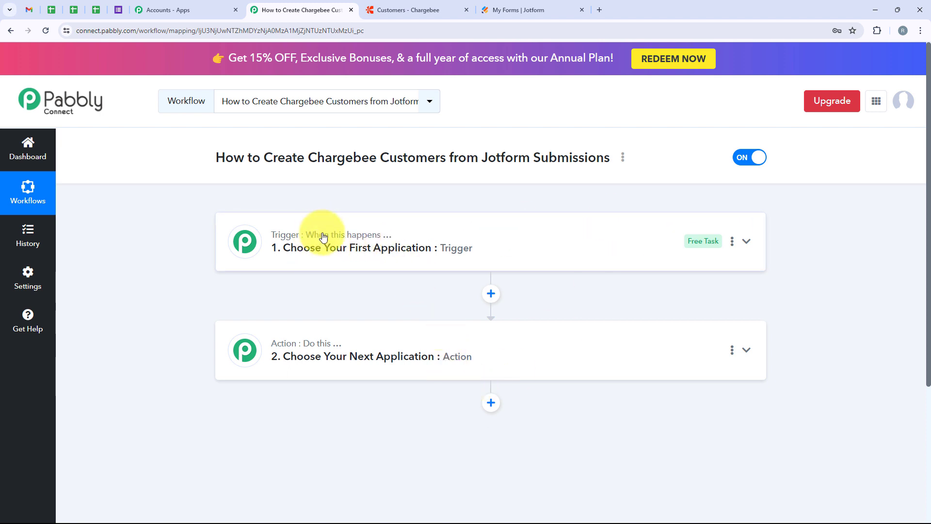
mouse_move(312, 345)
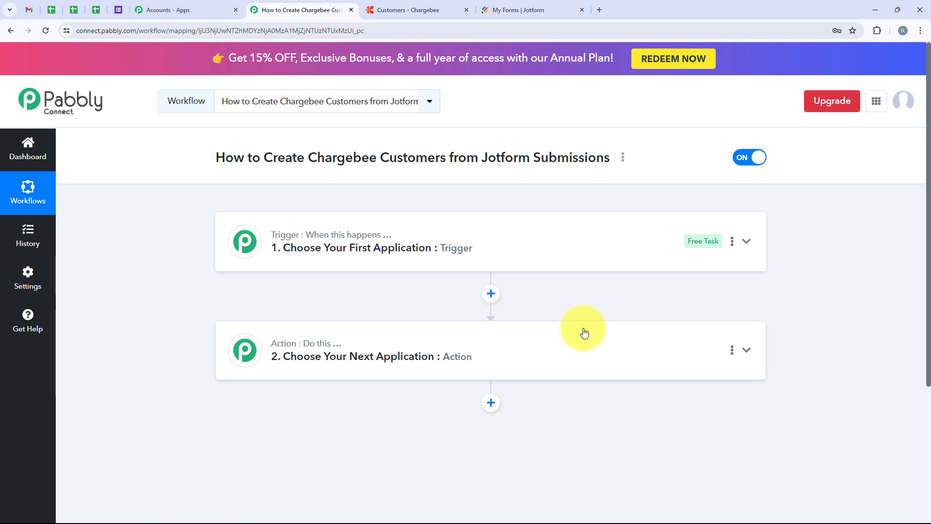
left_click(484, 259)
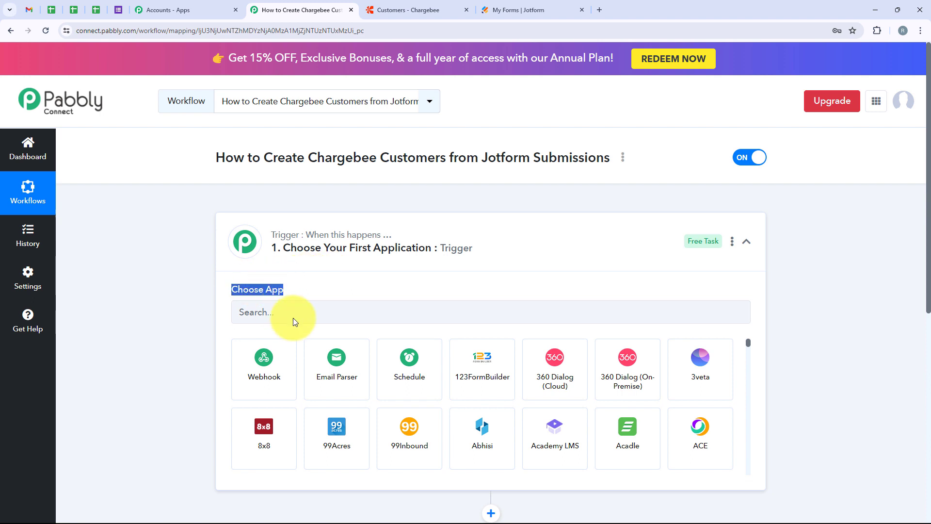
left_click(294, 312)
type("JotF")
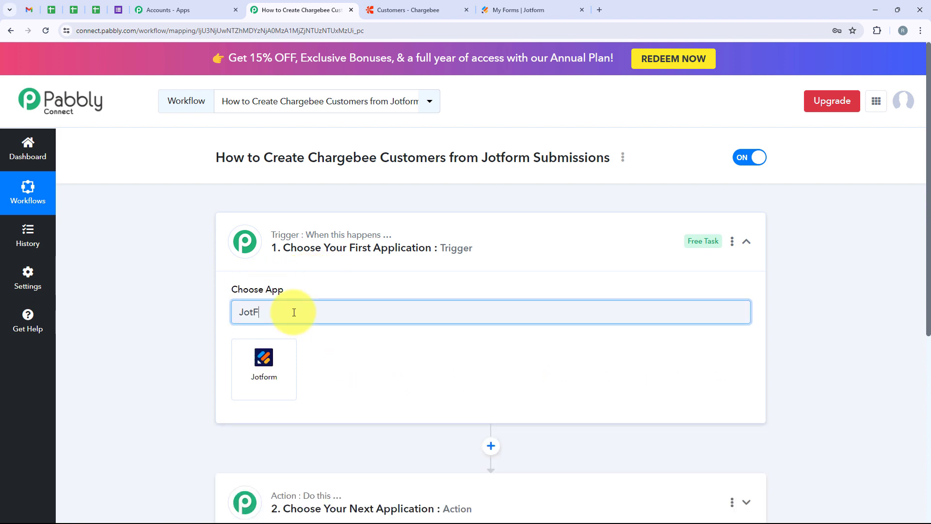
type("orm")
key("BackSpace")
left_click(268, 358)
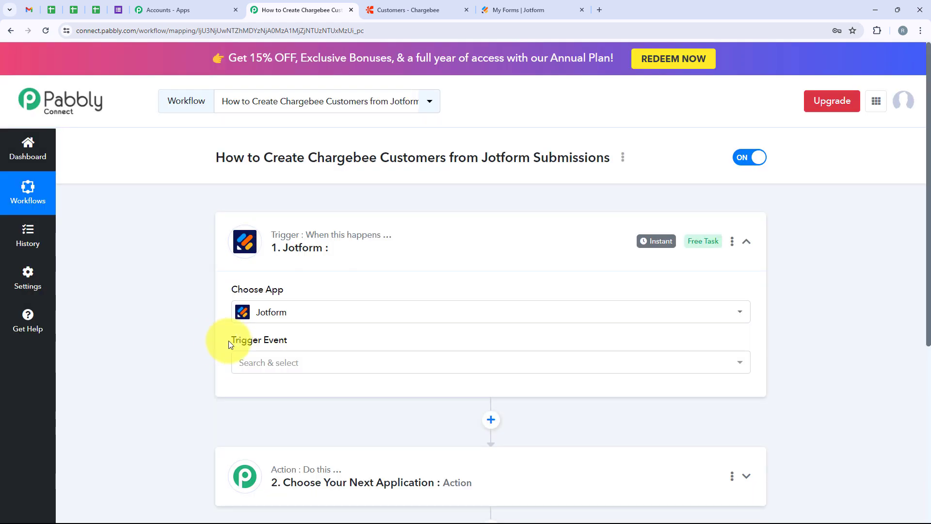
Set the trigger event to New Response and copy the webhook URL
left_click_drag(229, 341, 289, 344)
left_click(315, 360)
left_click(266, 420)
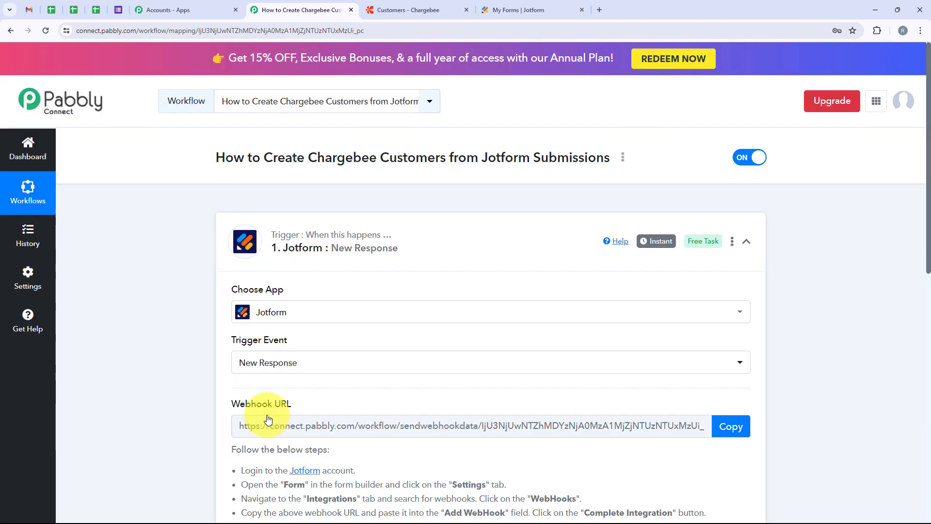
scroll(317, 291, "down", 2)
scroll(316, 290, "down", 1)
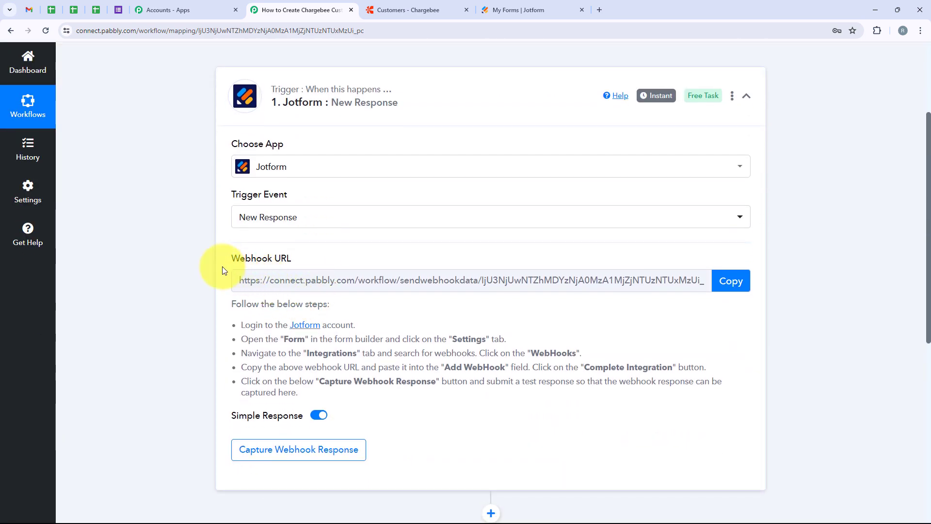
left_click_drag(219, 266, 307, 264)
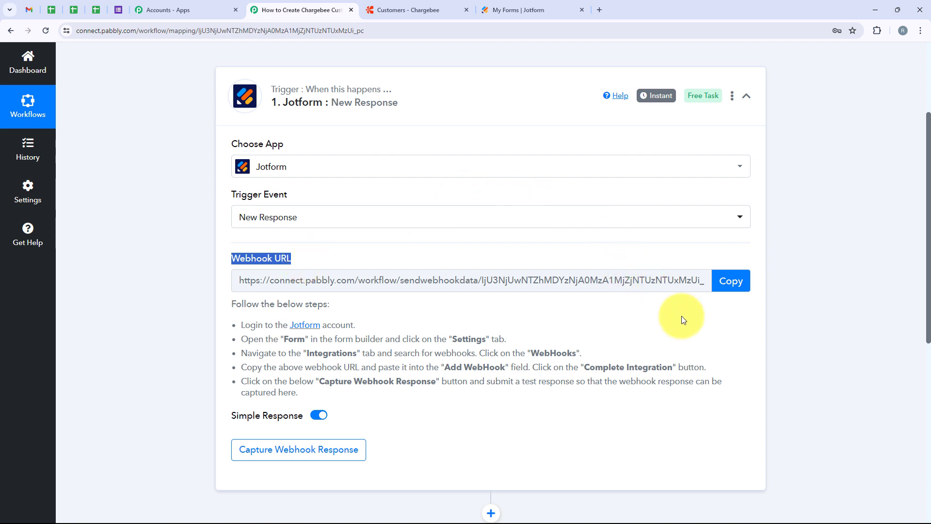
left_click(727, 291)
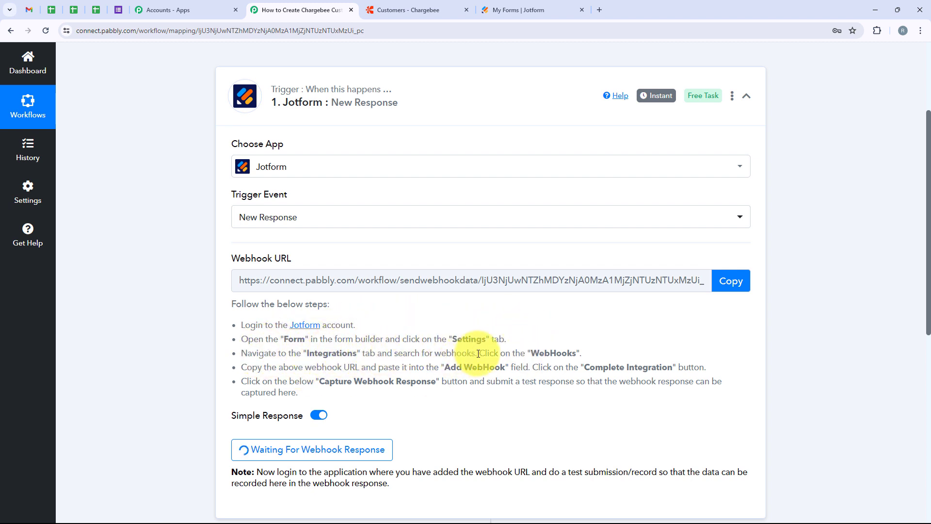
Open the integrations settings of Jotform's New Form
left_click(521, 4)
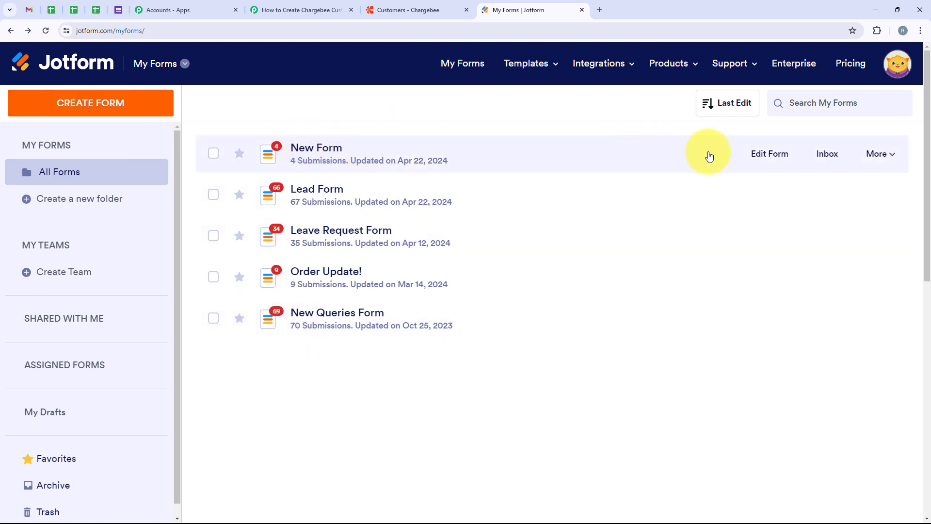
left_click(760, 155)
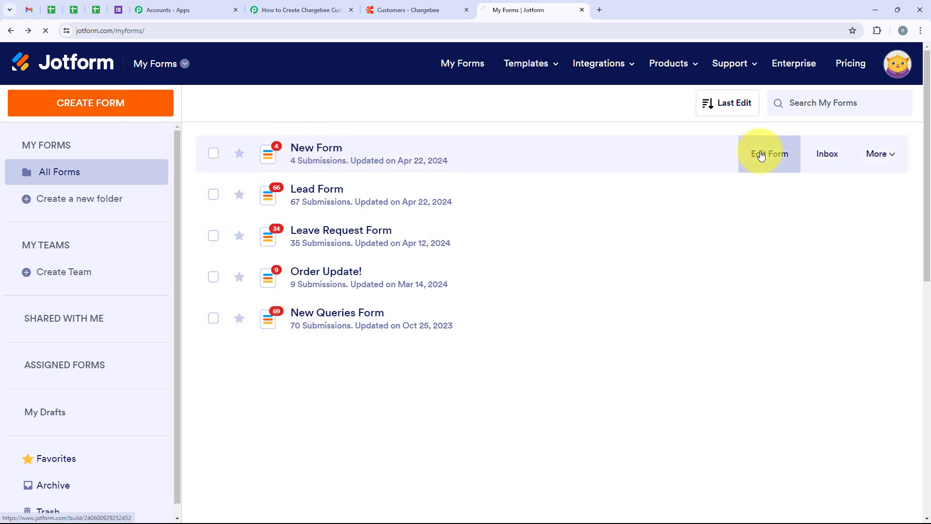
scroll(247, 315, "down", 2)
scroll(248, 315, "up", 2)
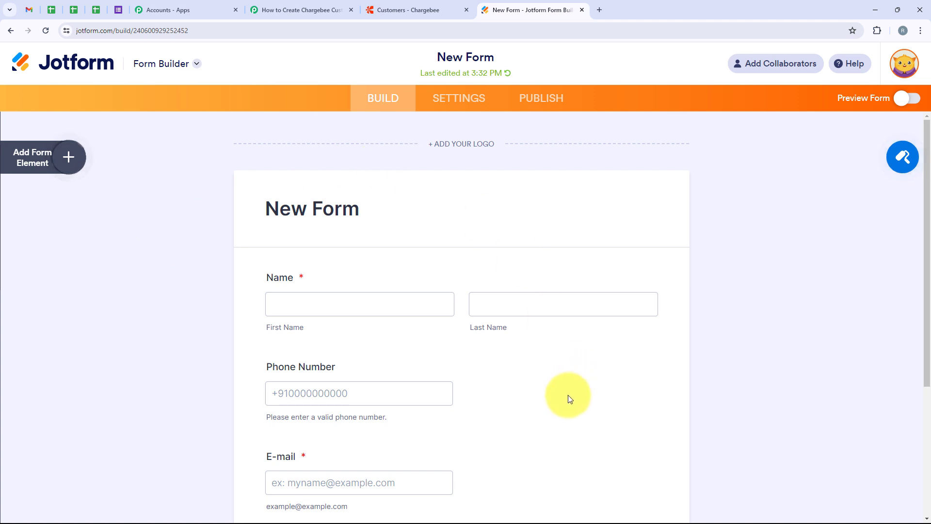
scroll(566, 397, "down", 2)
scroll(567, 398, "up", 2)
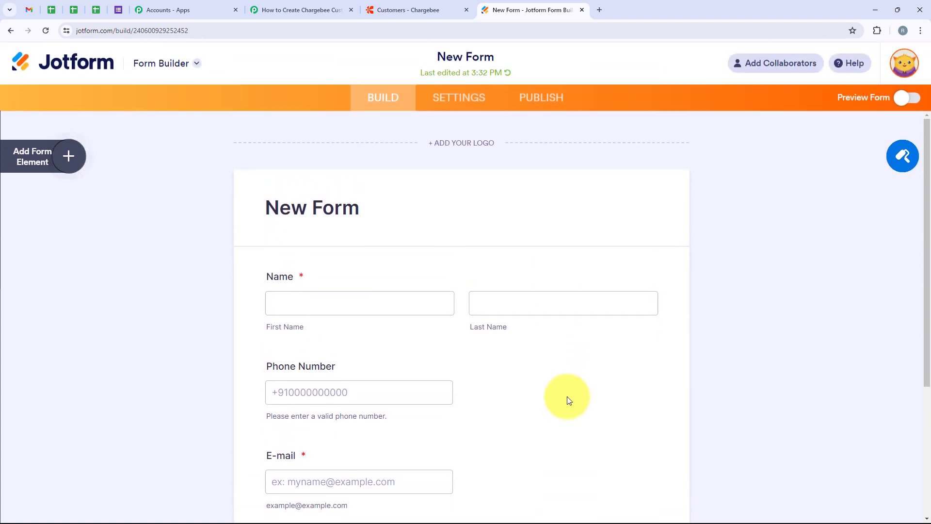
left_click(440, 109)
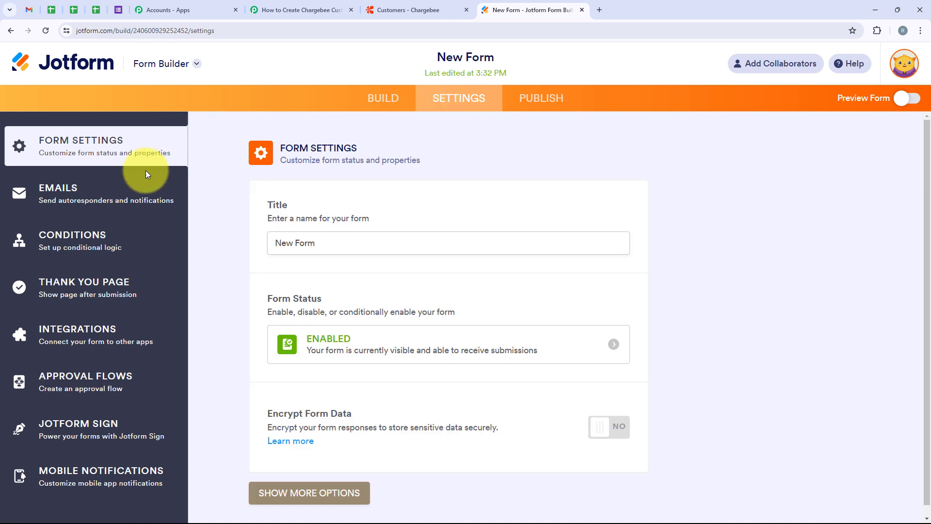
left_click(80, 338)
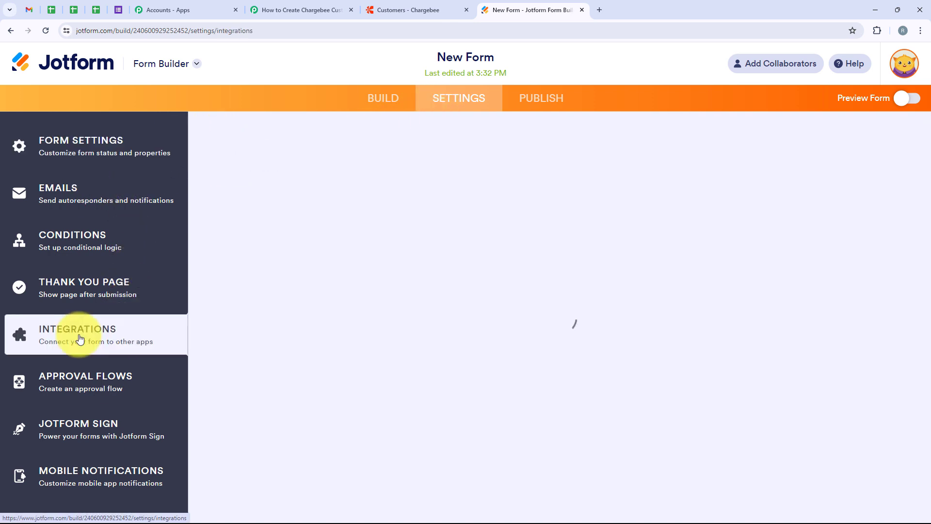
left_click(502, 194)
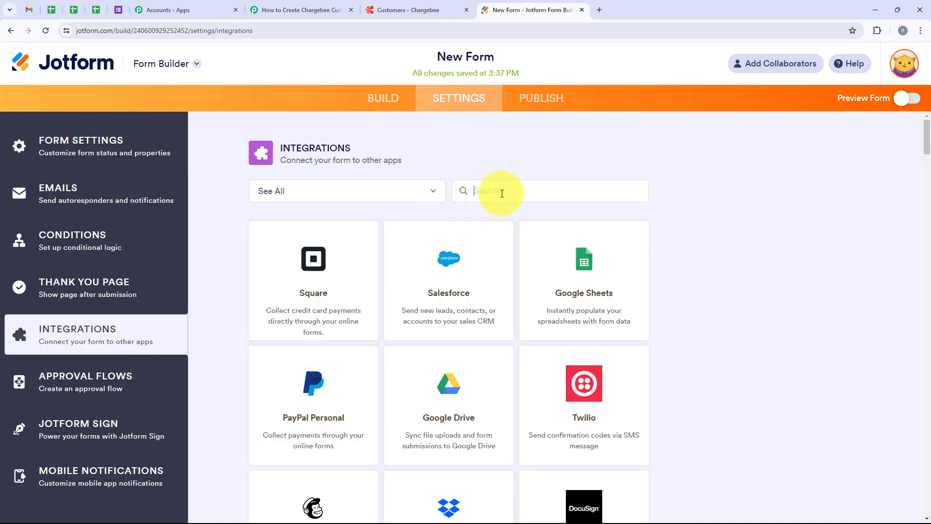
type("Webhooks")
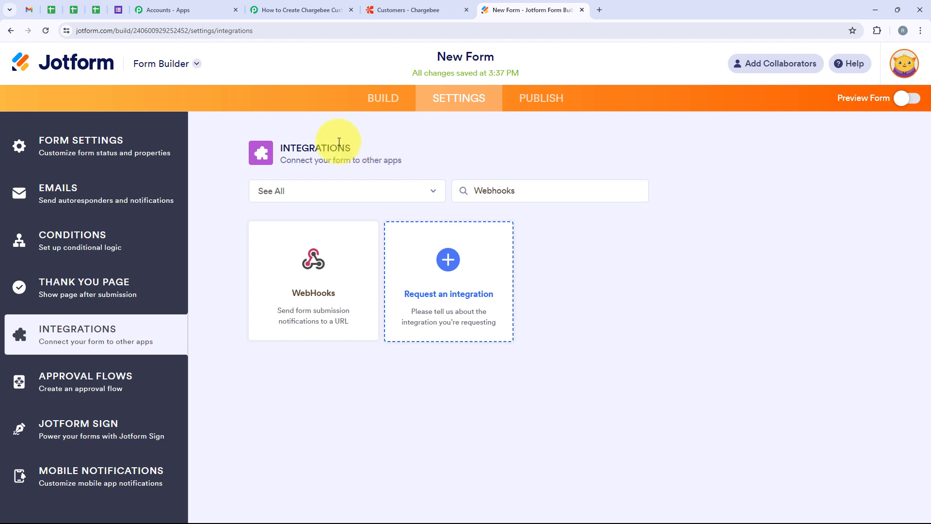
left_click(307, 302)
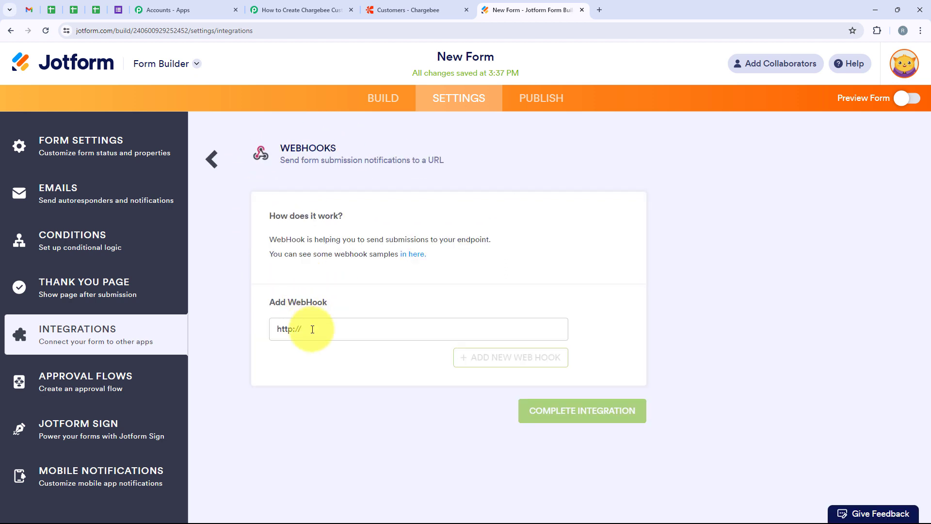
left_click_drag(322, 327, 276, 335)
key("BackSpace")
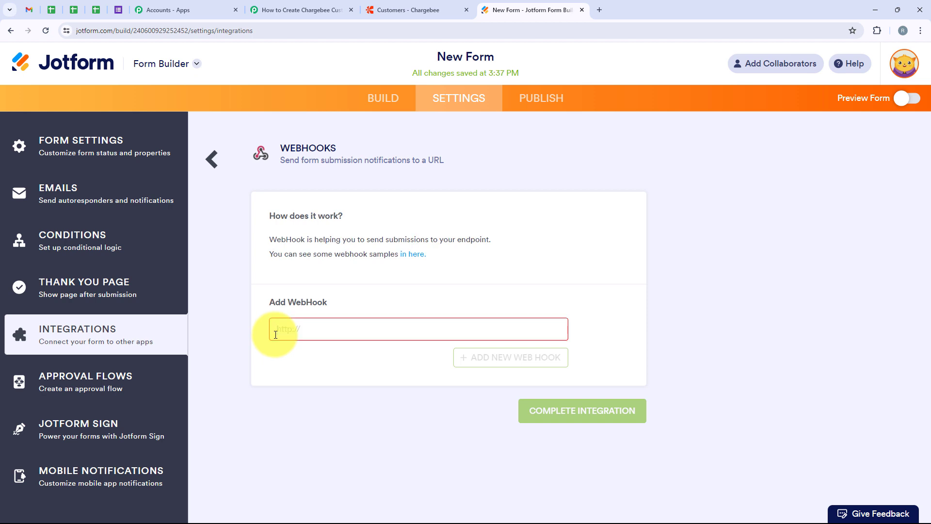
key("ctrl+v")
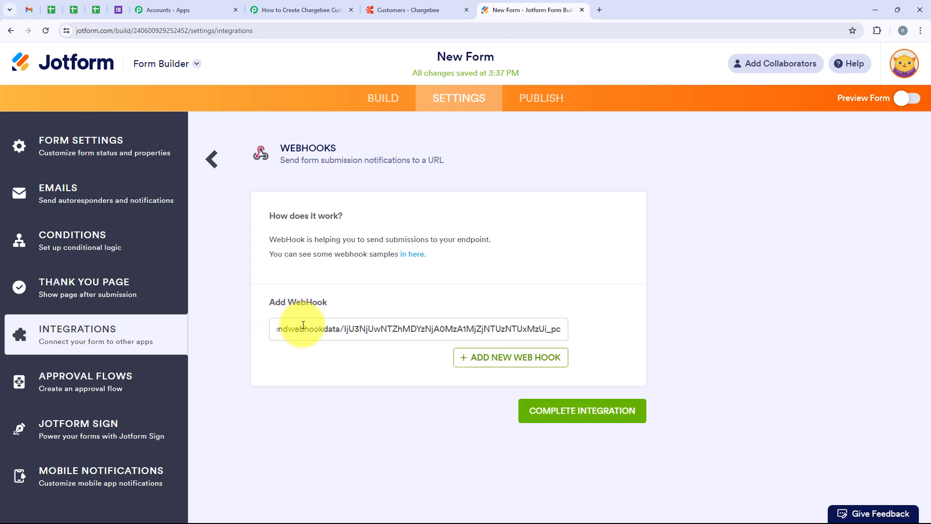
Complete the webhook integration and close the success screen
left_click(592, 417)
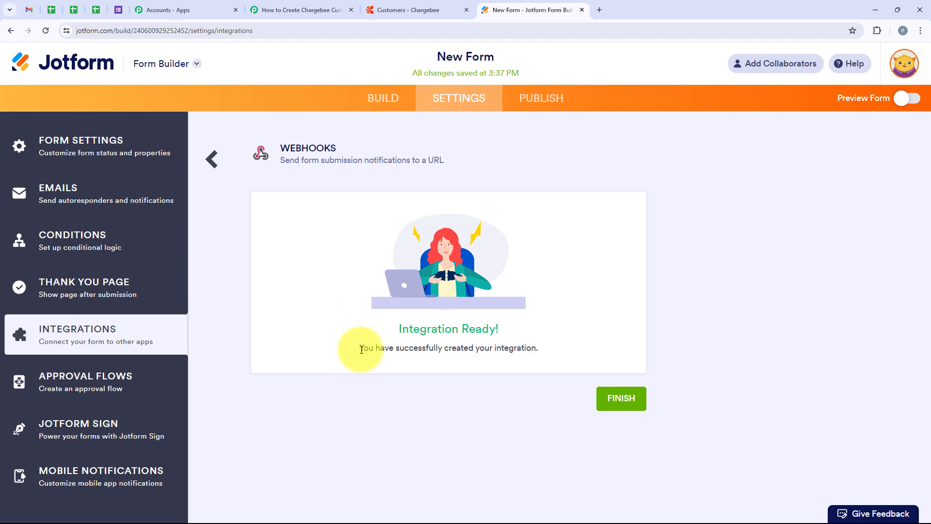
left_click_drag(360, 348, 399, 349)
left_click_drag(487, 359, 548, 356)
left_click(473, 409)
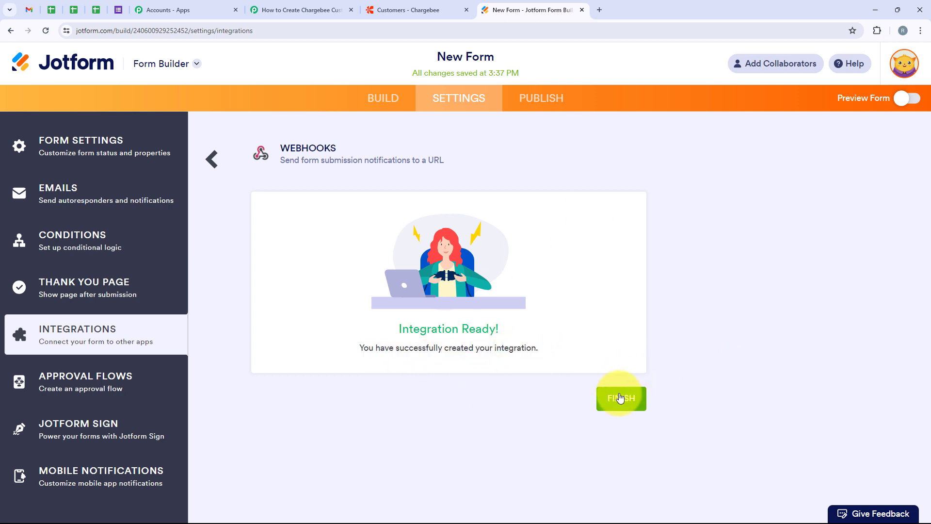
left_click(619, 397)
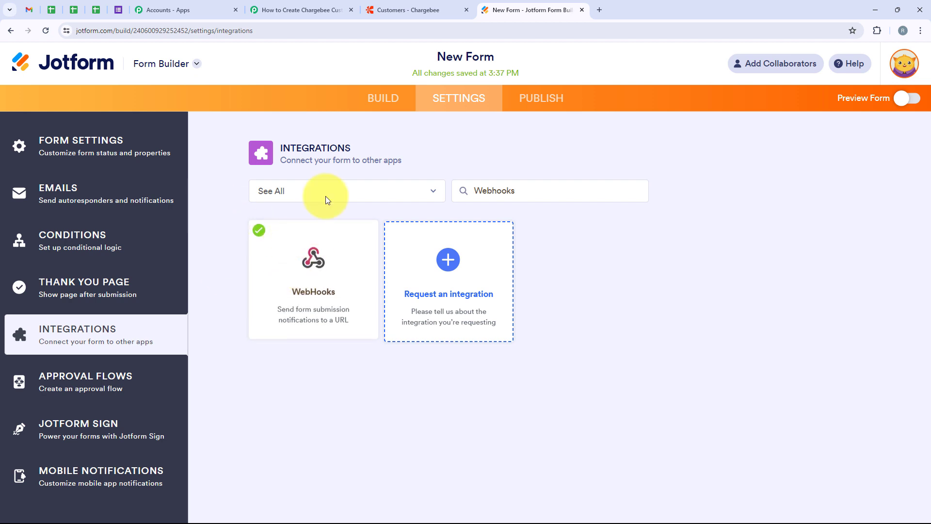
left_click(536, 108)
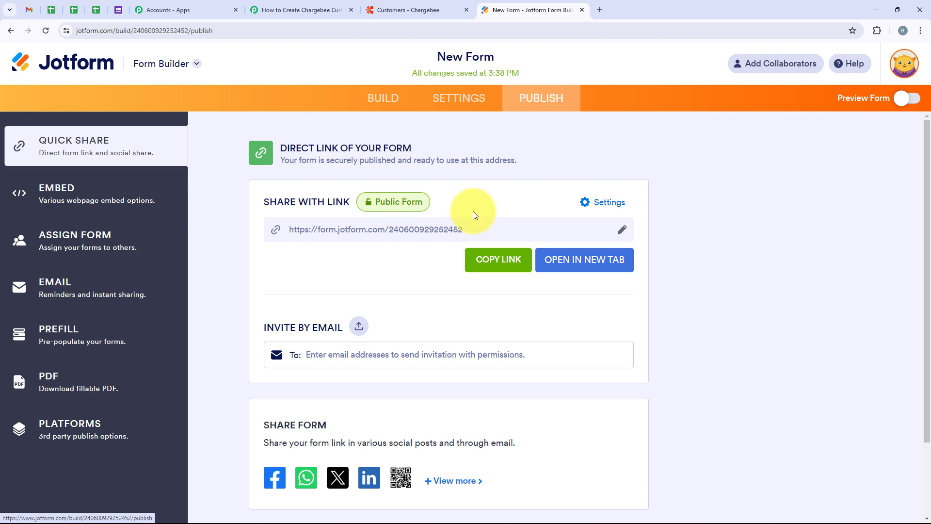
Open the live New Form in a new browser tab
left_click_drag(288, 230, 481, 233)
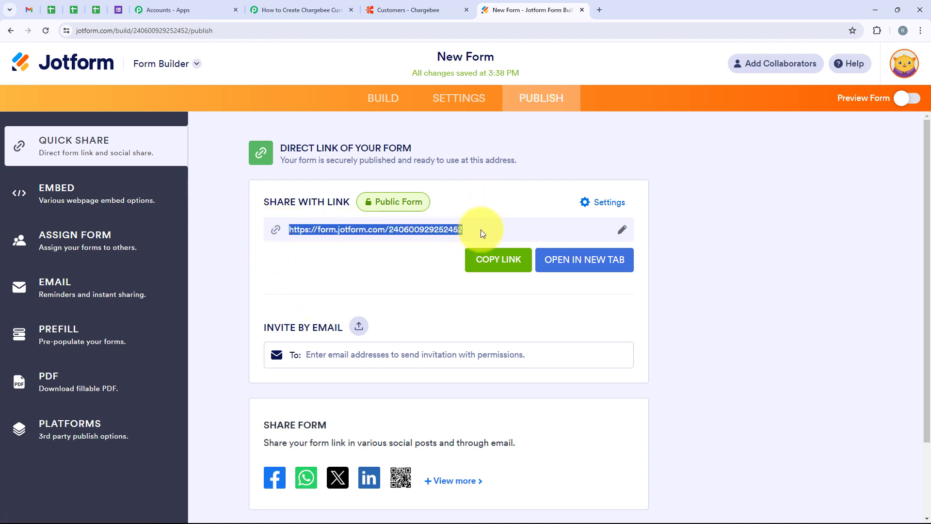
left_click(406, 267)
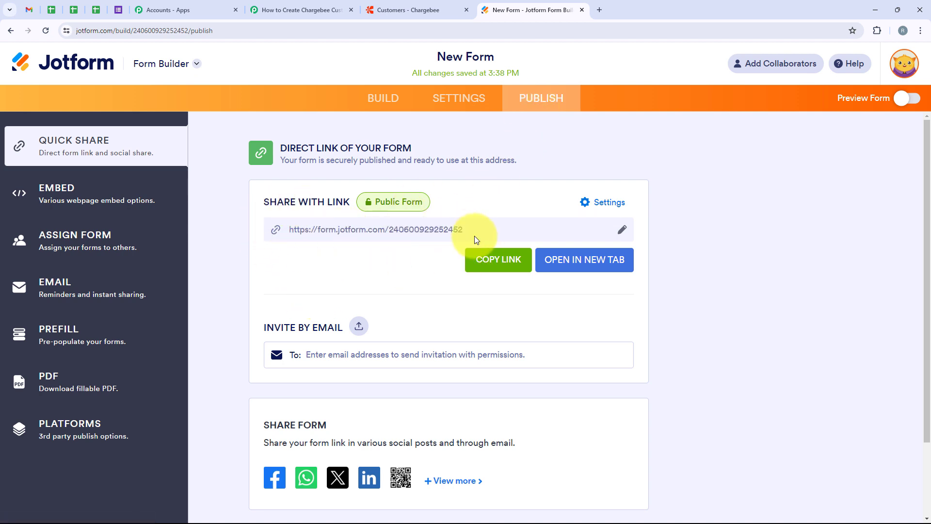
left_click(578, 267)
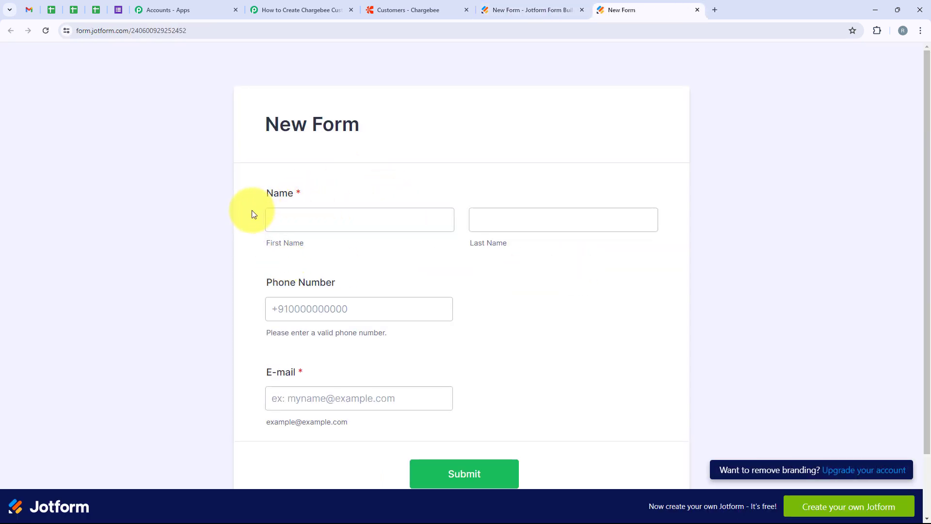
Fill in the test first and last name, phone number and e-mail, and submit the form
left_click_drag(265, 194, 333, 218)
left_click(332, 220)
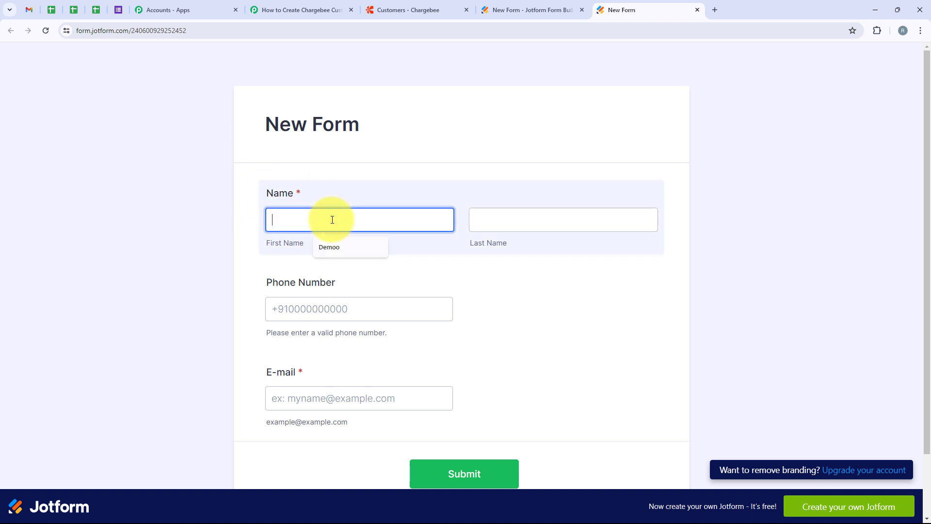
type("Demo")
left_click(525, 218)
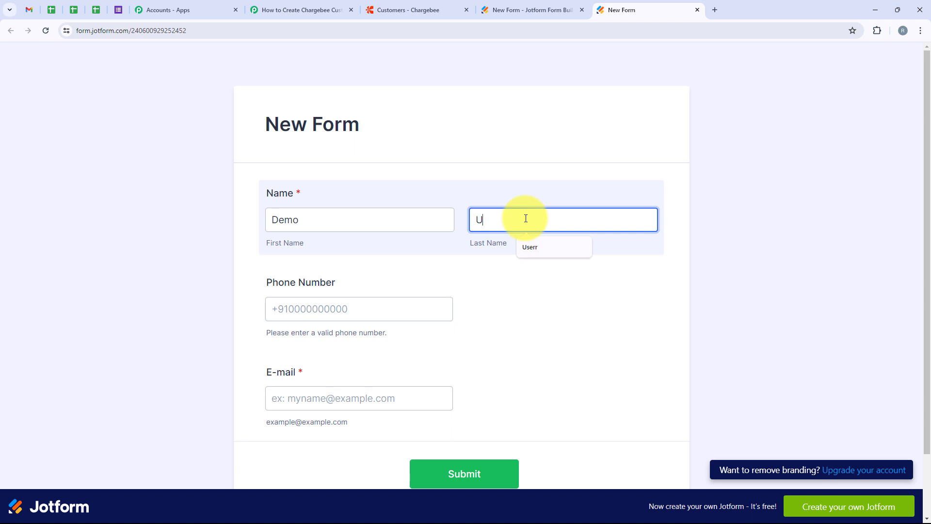
type("User")
left_click(341, 310)
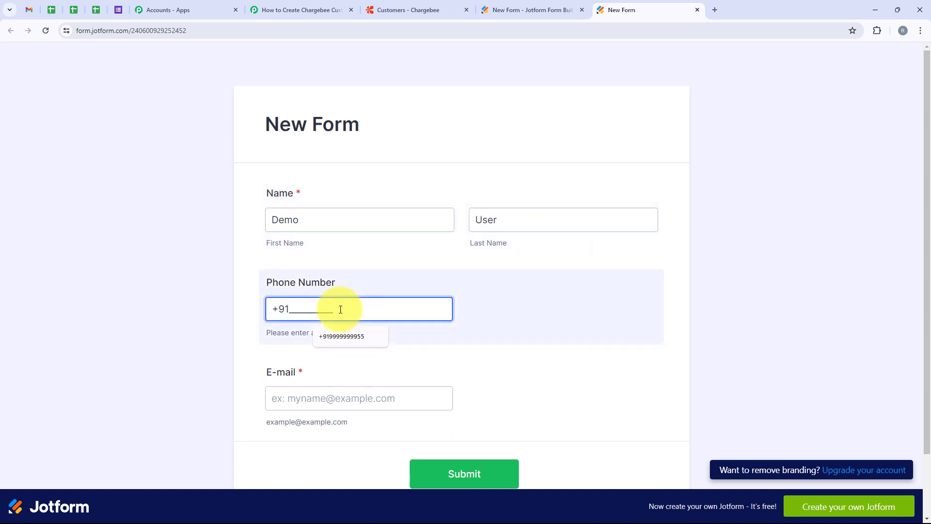
type("8555555666")
left_click(309, 393)
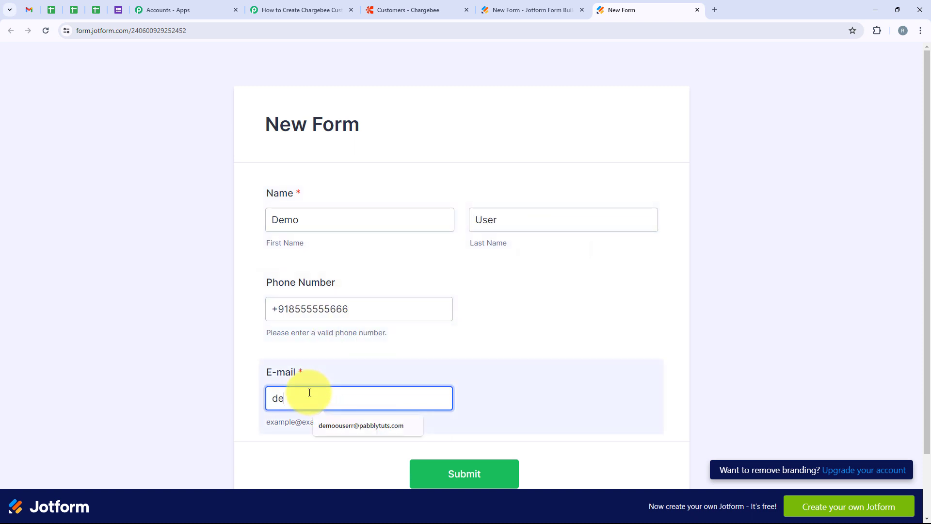
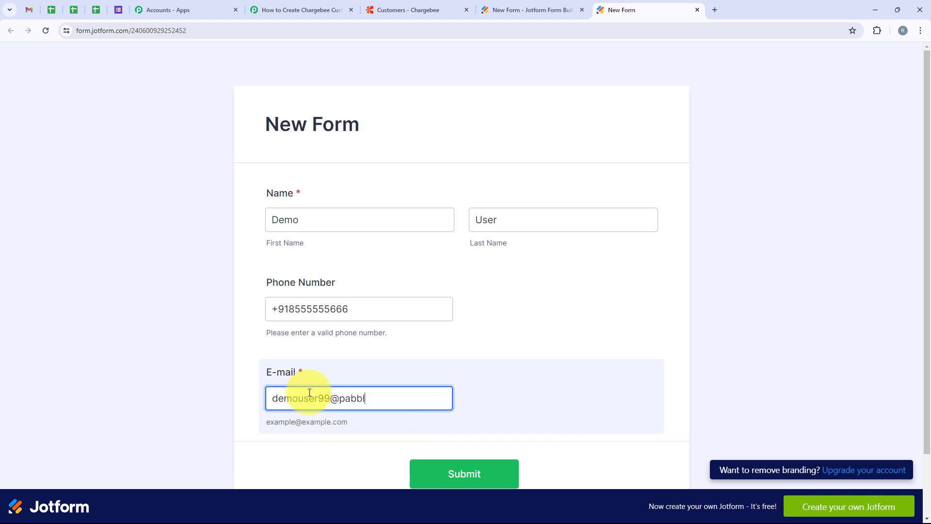
left_click(179, 223)
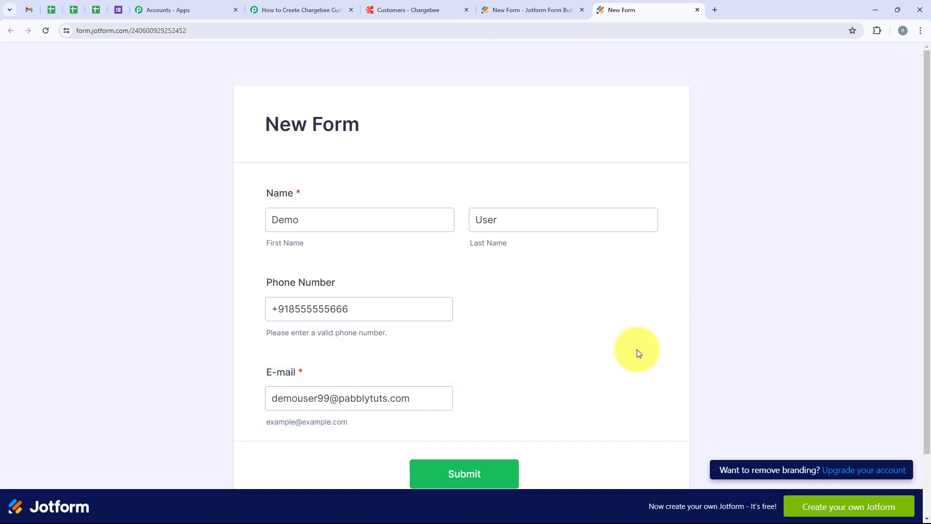
left_click(474, 472)
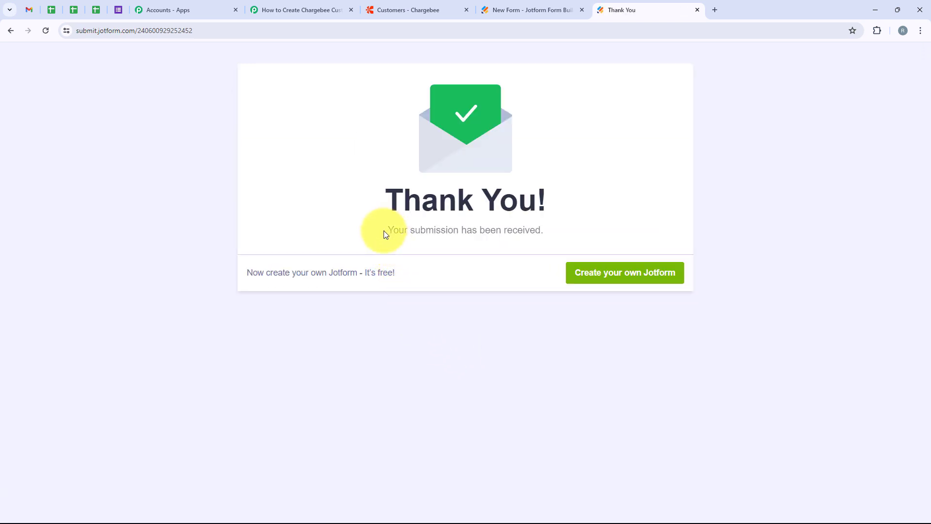
left_click_drag(383, 232, 553, 241)
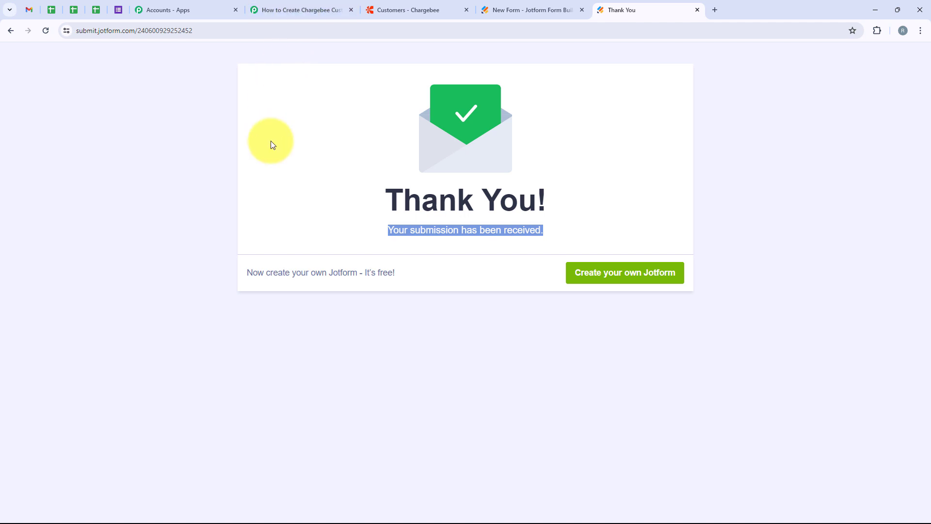
Check the captured name, e-mail and phone values in Response Received, then collapse the trigger
left_click(306, 8)
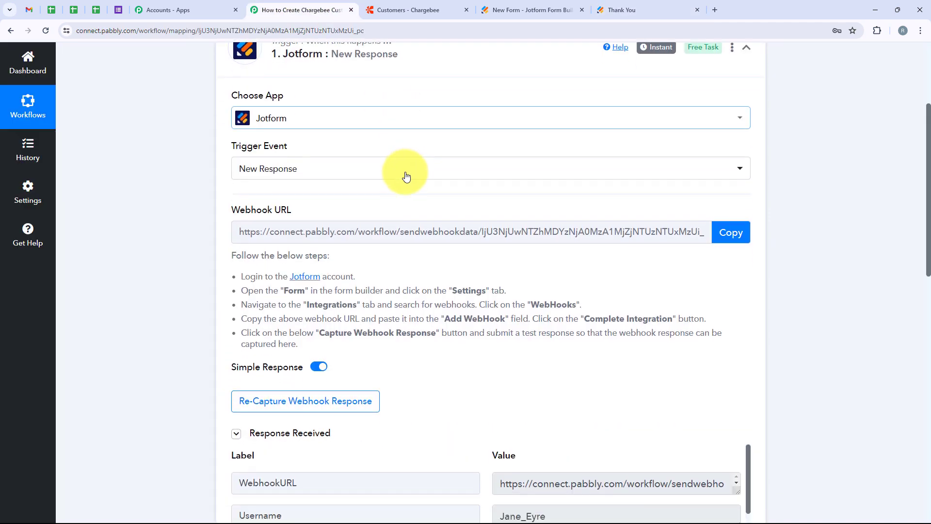
scroll(405, 172, "down", 6)
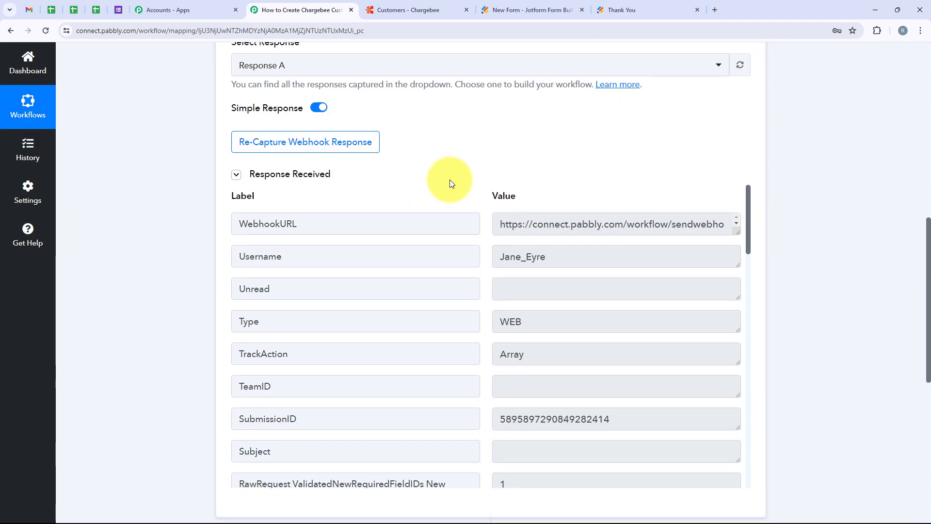
scroll(461, 185, "down", 3)
scroll(473, 190, "down", 9)
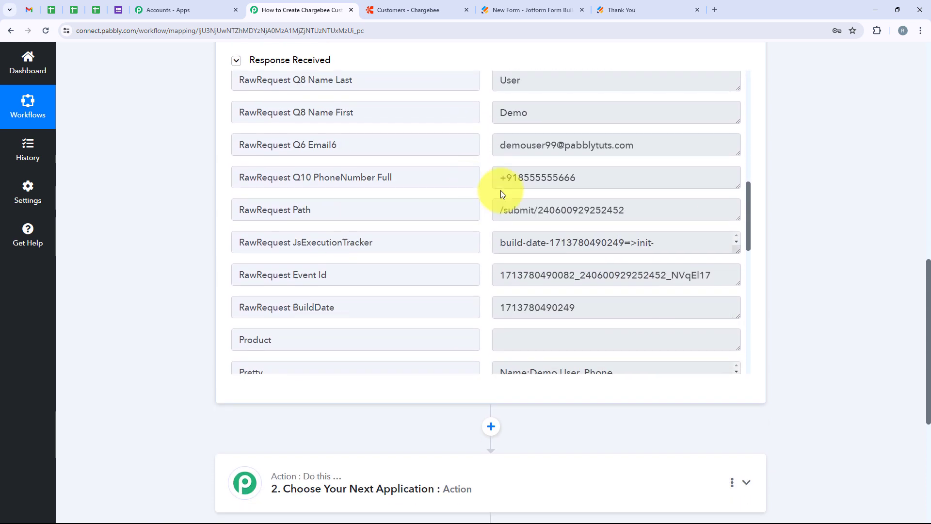
left_click_drag(539, 114, 473, 131)
scroll(551, 171, "down", 1)
scroll(556, 150, "up", 2)
left_click_drag(651, 194, 473, 214)
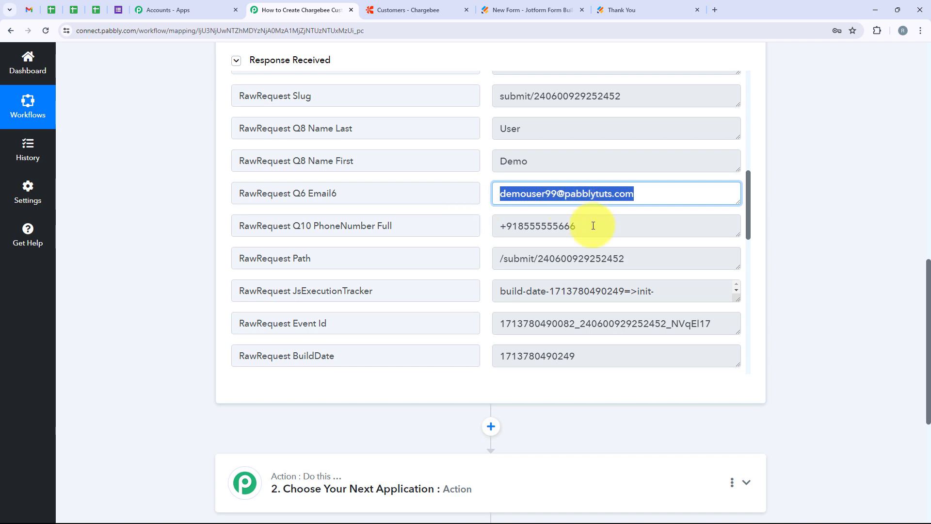
left_click_drag(593, 225, 500, 229)
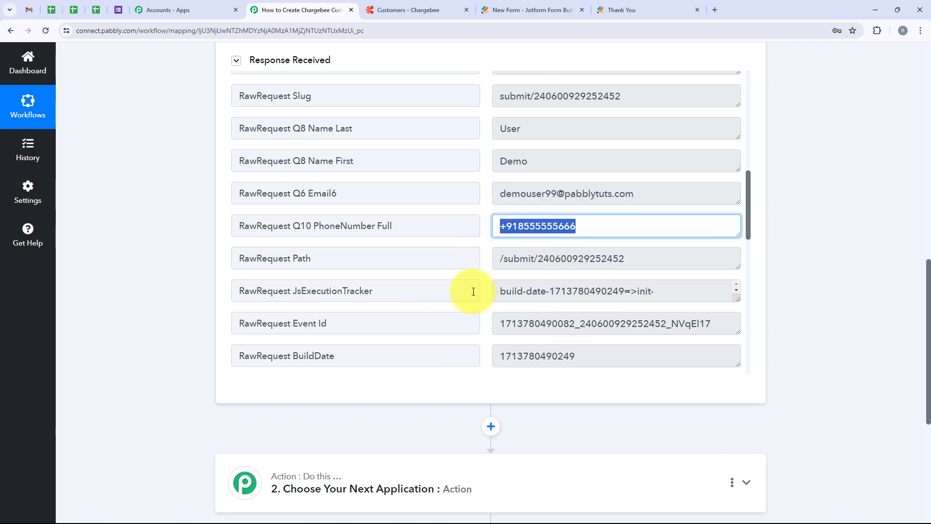
scroll(473, 291, "up", 10)
scroll(816, 201, "up", 4)
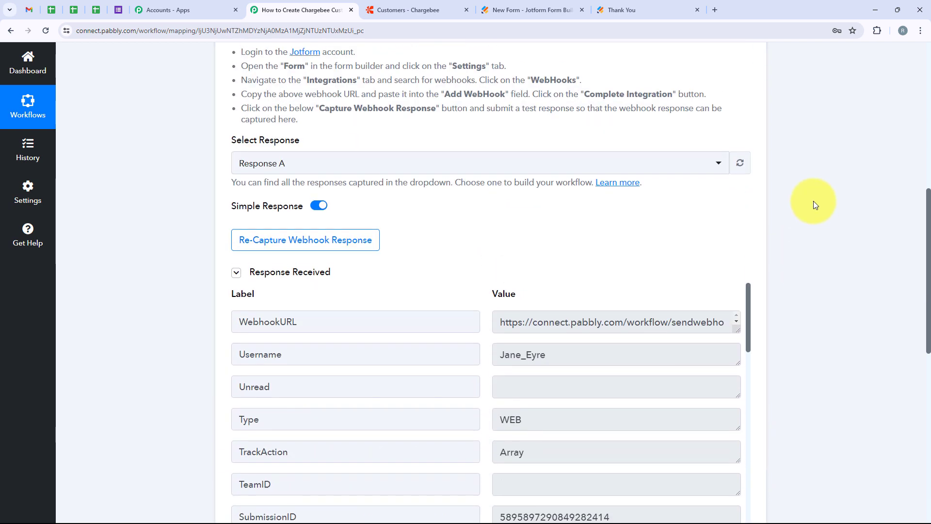
scroll(543, 202, "up", 9)
left_click(535, 205)
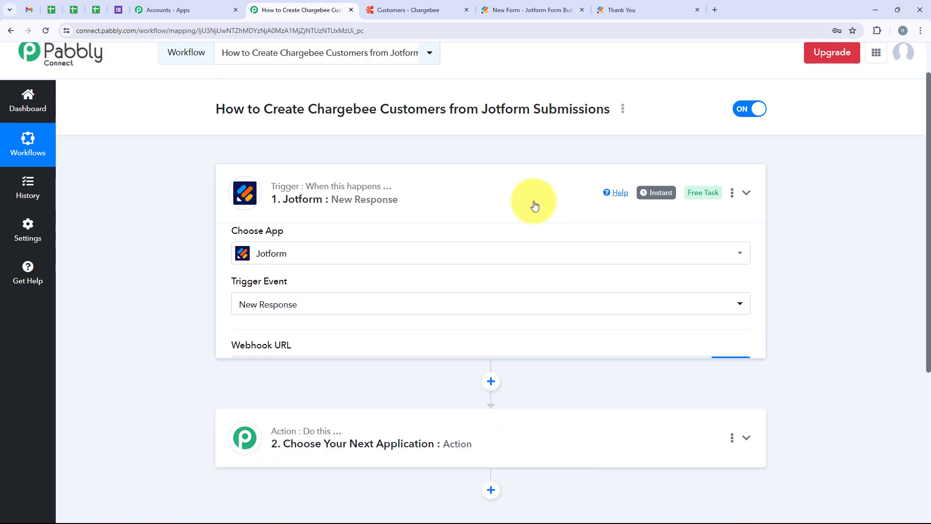
Search for Chargebee, pick it as the action app, and choose Create a Customer
left_click(531, 188)
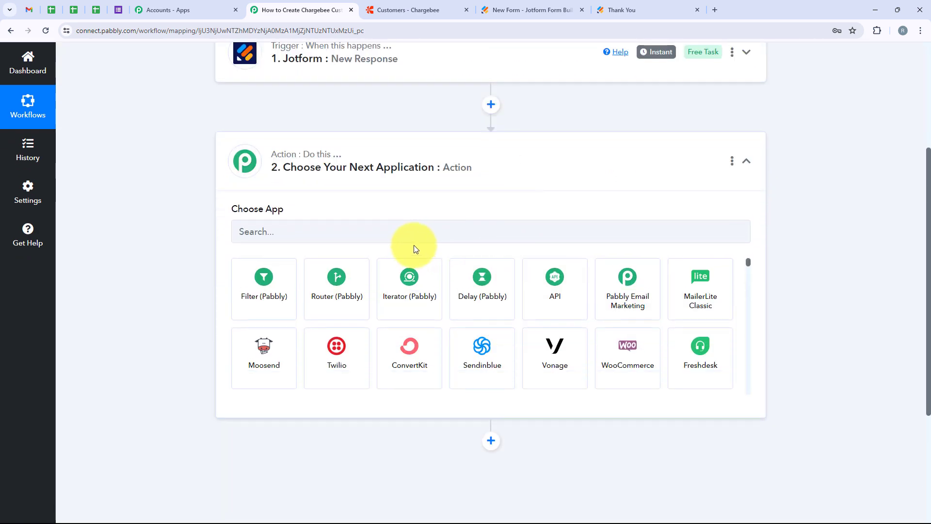
scroll(414, 245, "up", 2)
left_click(288, 346)
type("C")
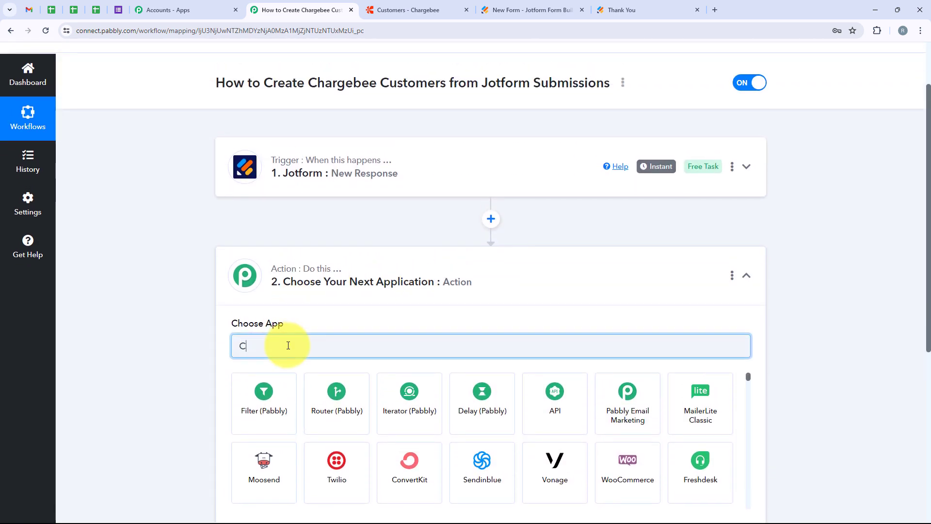
type("harge")
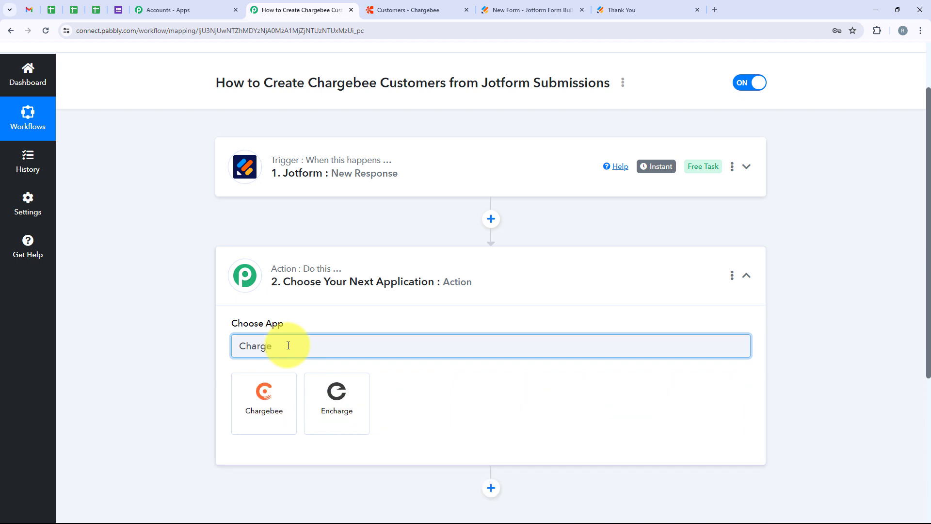
type("bee")
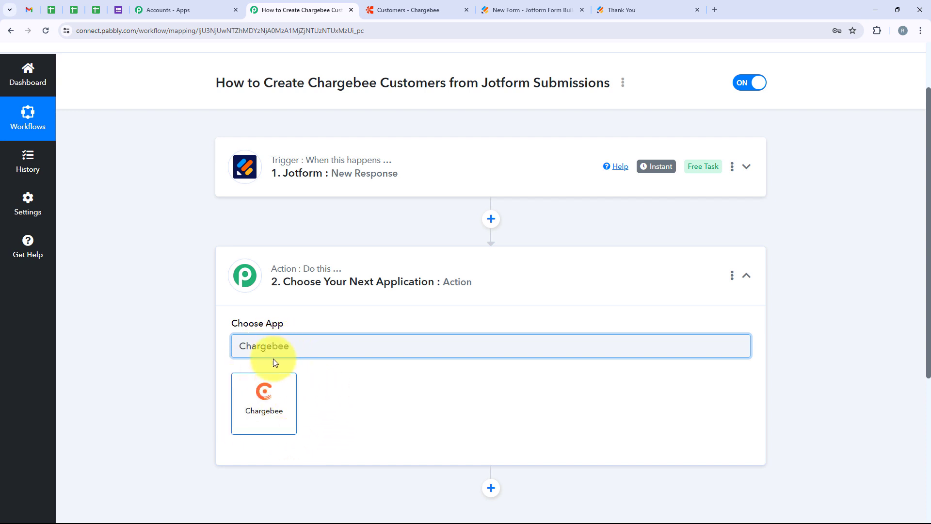
left_click_drag(297, 347, 235, 345)
left_click(277, 409)
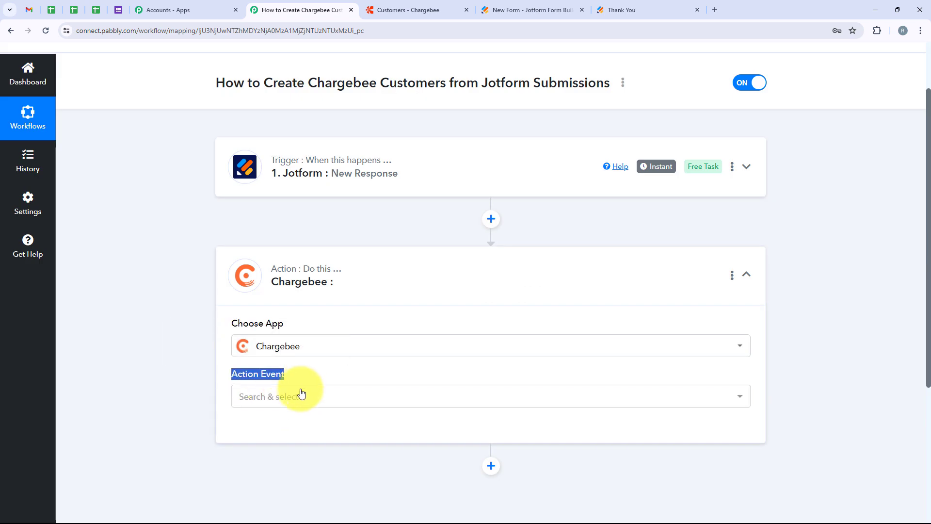
left_click(301, 395)
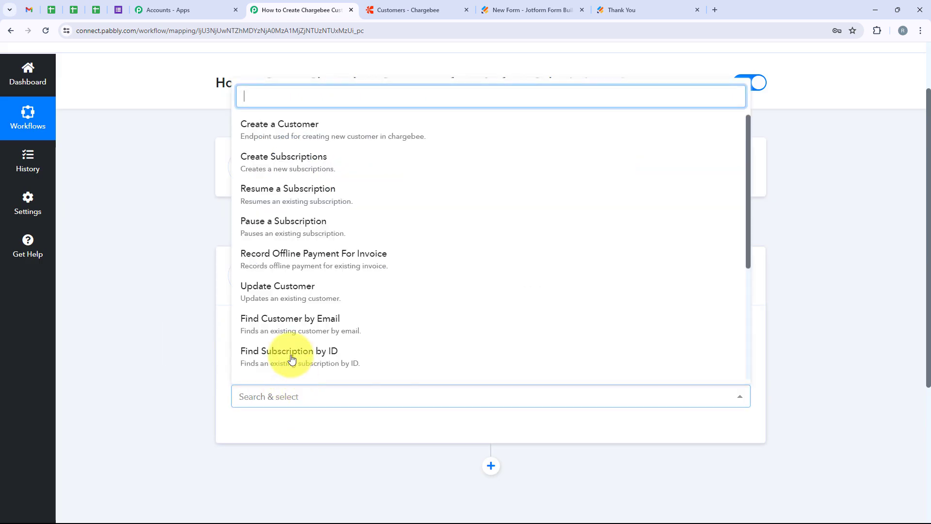
left_click(382, 123)
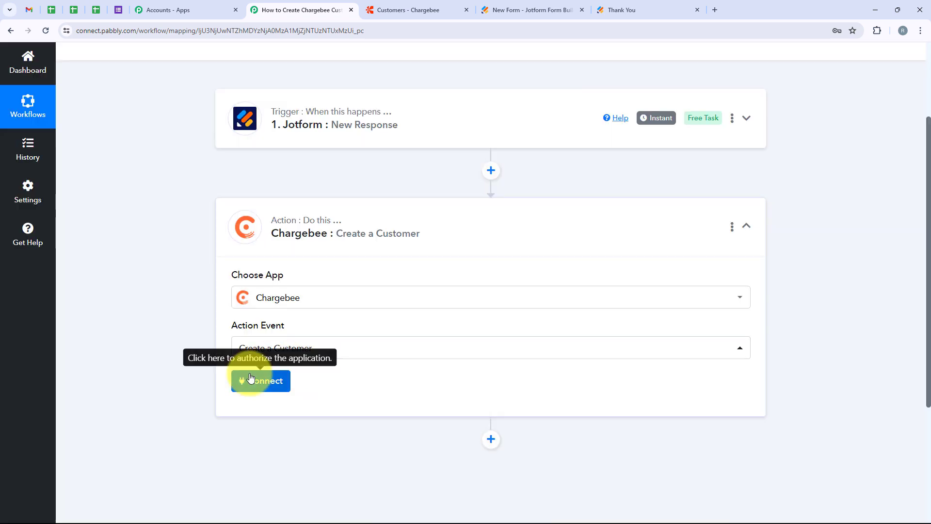
Start a Chargebee connection and choose Add New Connection
left_click(251, 378)
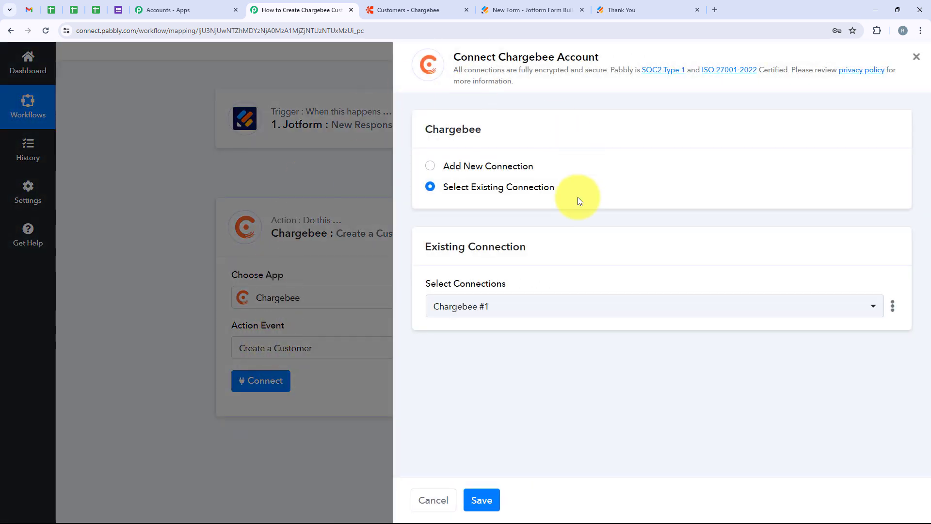
left_click_drag(570, 161, 431, 160)
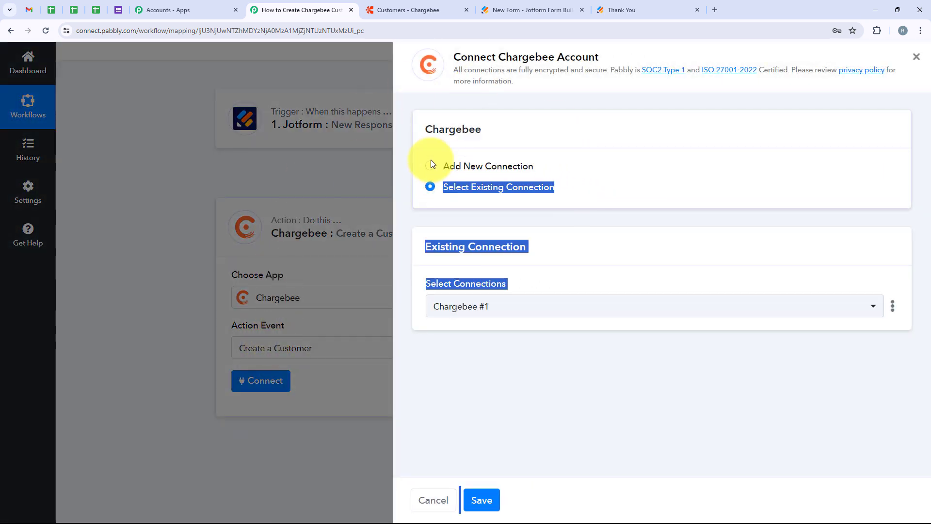
left_click(645, 187)
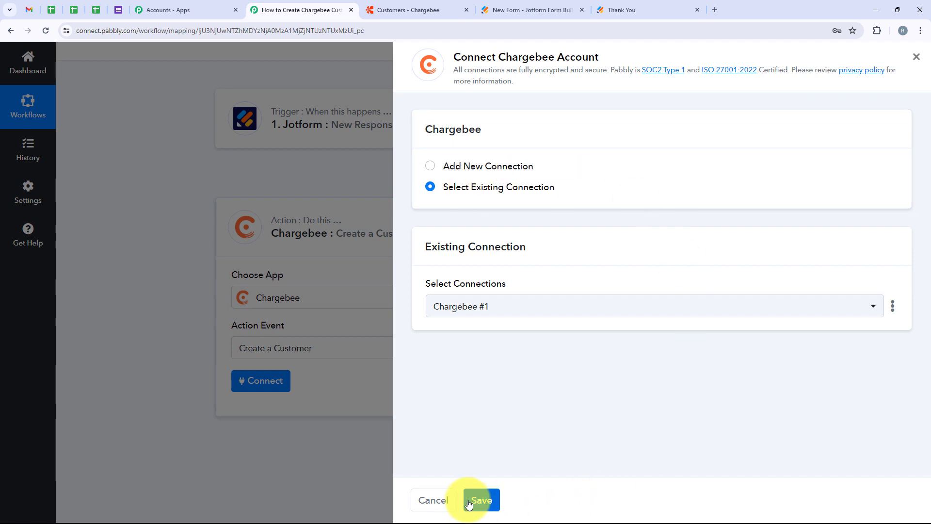
left_click(494, 163)
Review the API Key, Password and Site Name fields and the API key instructions
scroll(432, 274, "down", 2)
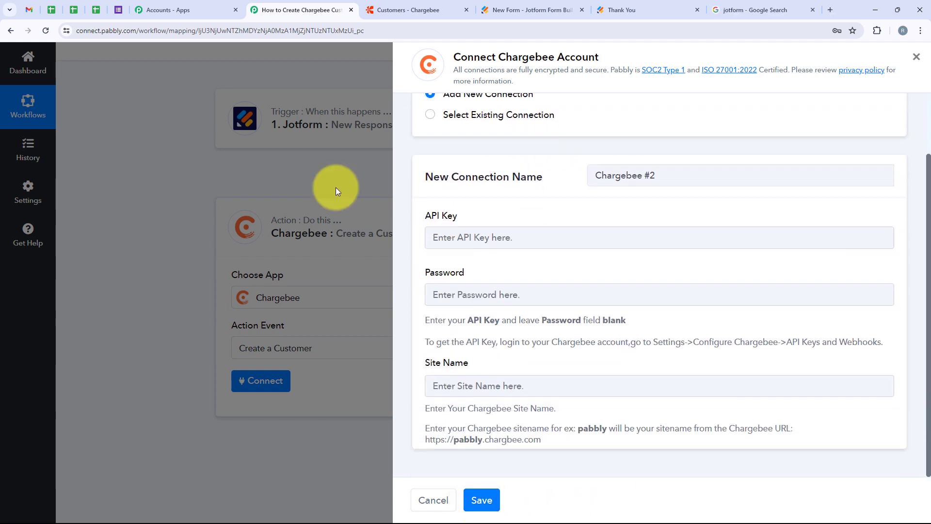
left_click_drag(469, 213, 426, 214)
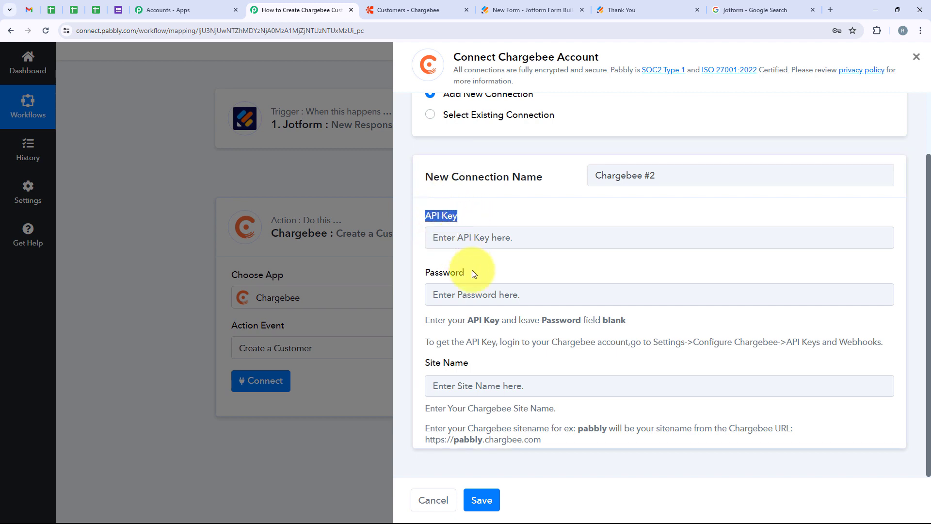
left_click_drag(472, 269, 398, 278)
left_click_drag(473, 361, 391, 366)
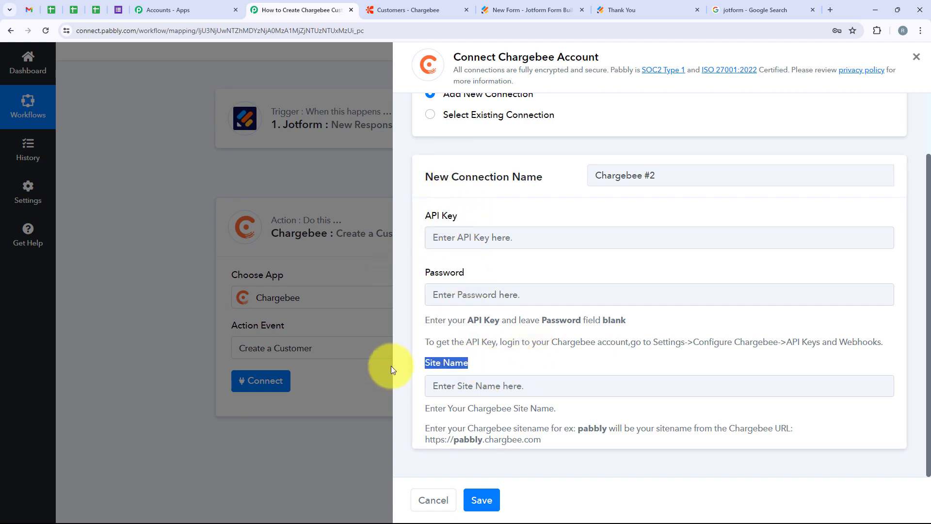
left_click(408, 342)
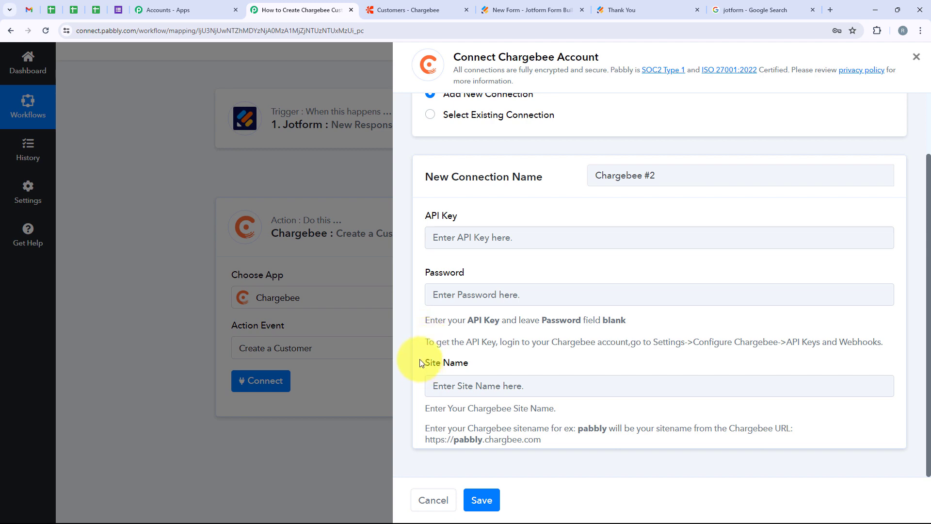
left_click_drag(426, 343, 762, 339)
left_click(680, 334)
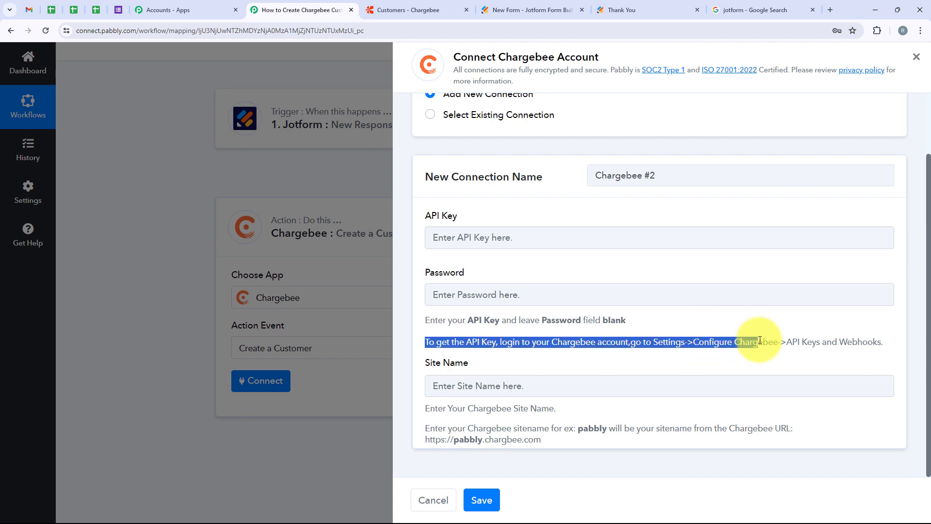
left_click(780, 334)
triple_click(885, 339)
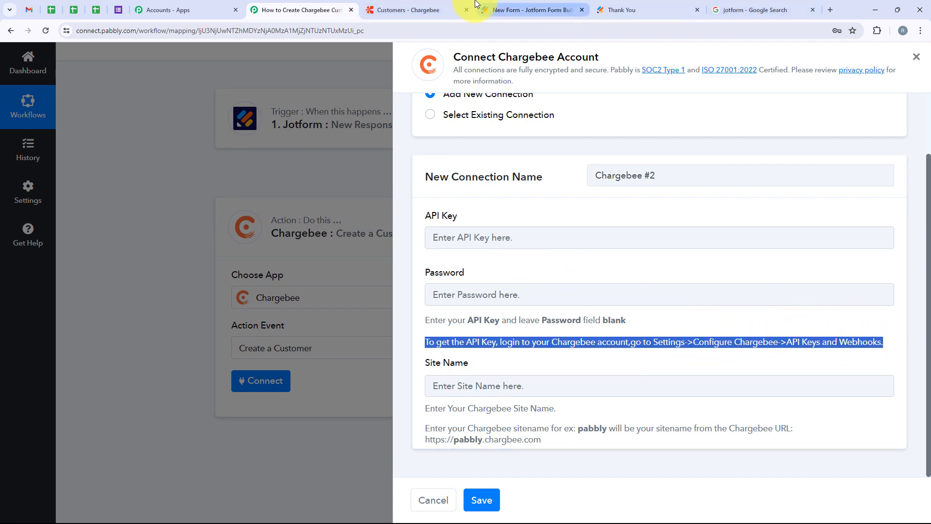
left_click(407, 10)
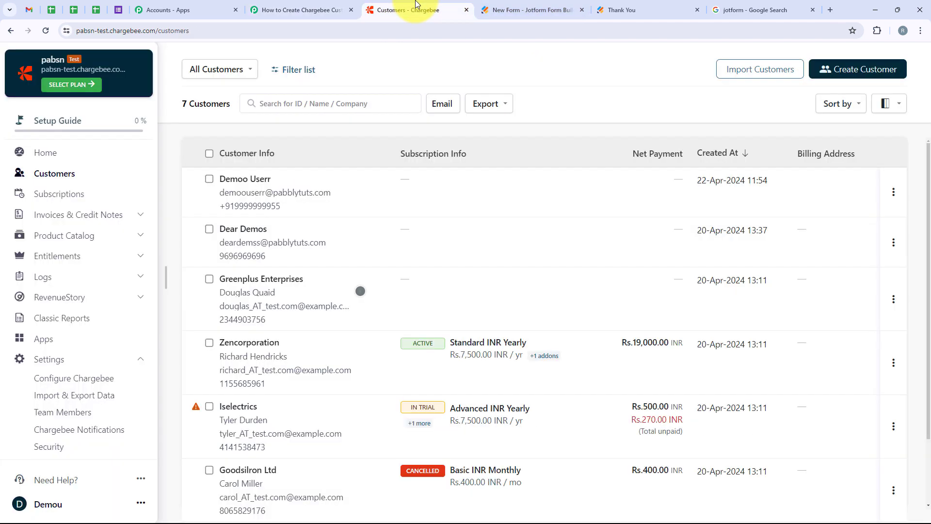
Open Configure Chargebee settings and go to the API keys page
left_click(89, 381)
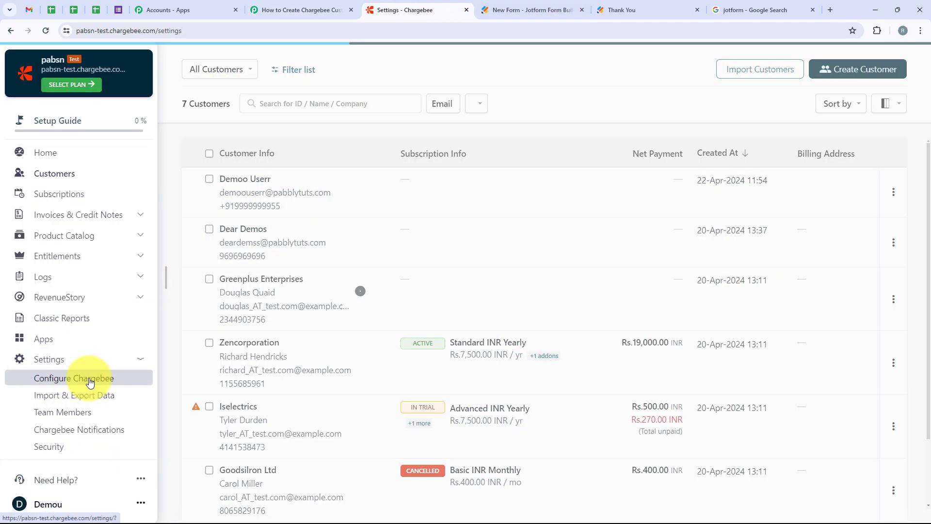
scroll(433, 316, "down", 5)
scroll(432, 317, "down", 6)
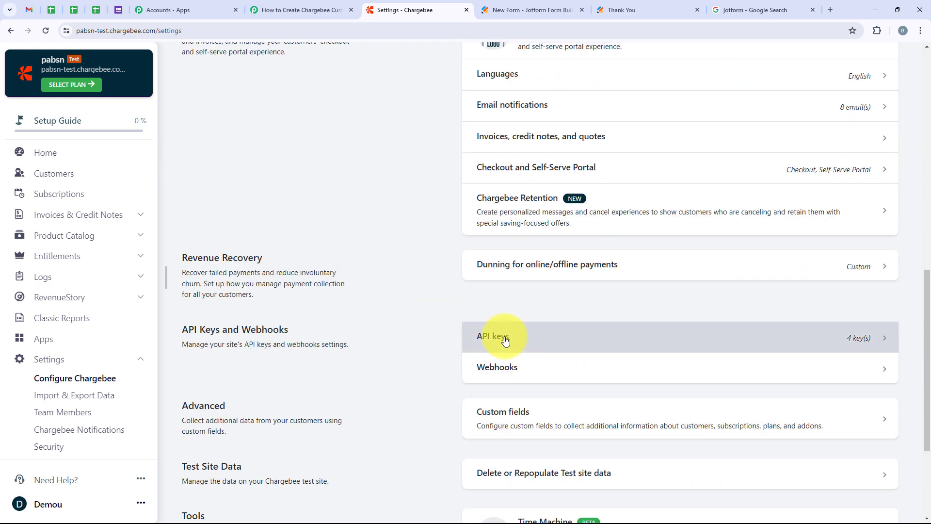
left_click(504, 341)
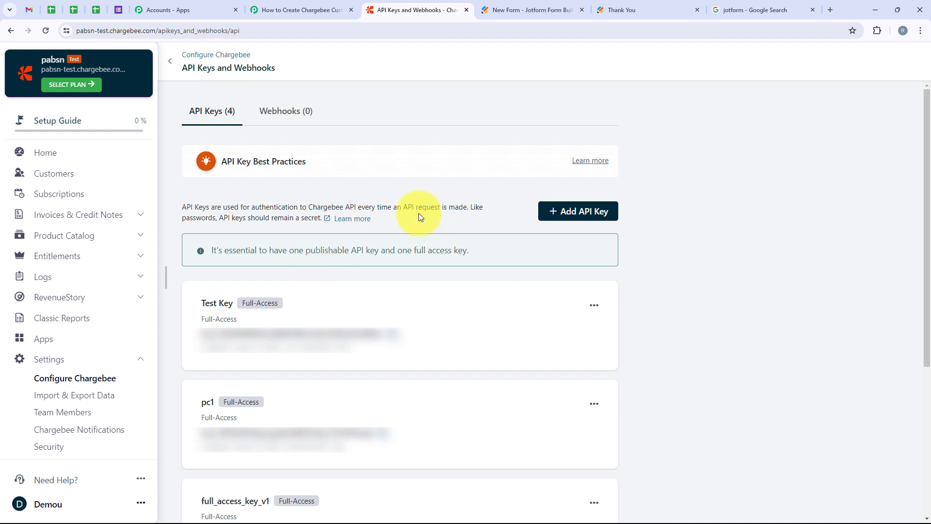
Create a Full-Access API key named 'Testing' with All access and copy its value
left_click(565, 221)
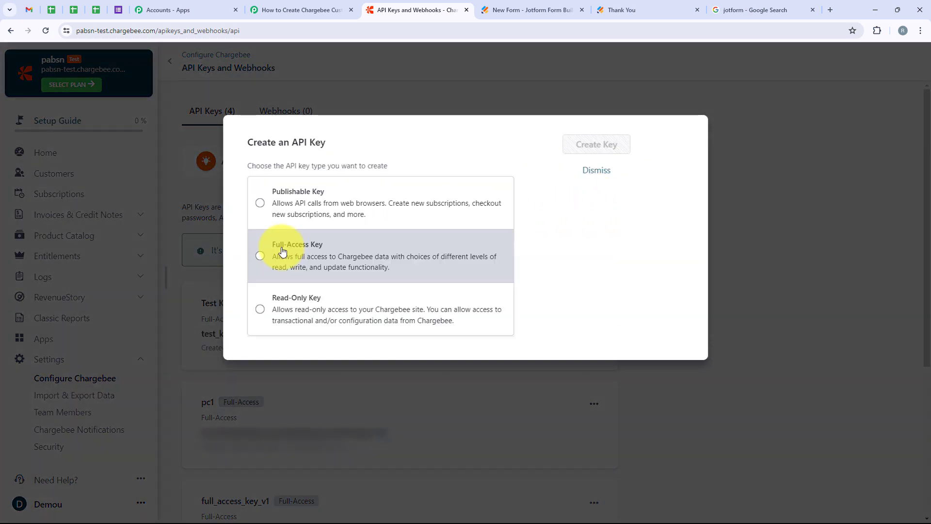
left_click(285, 249)
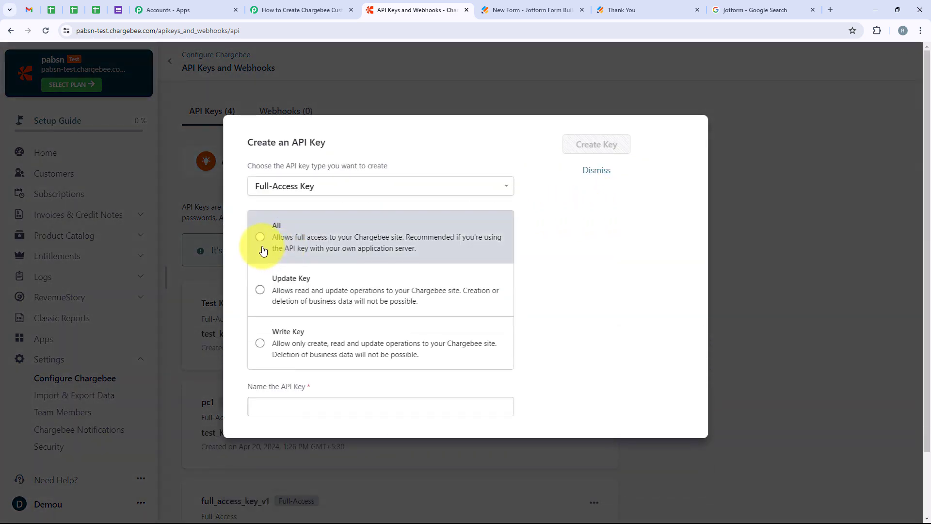
left_click(261, 248)
left_click(275, 408)
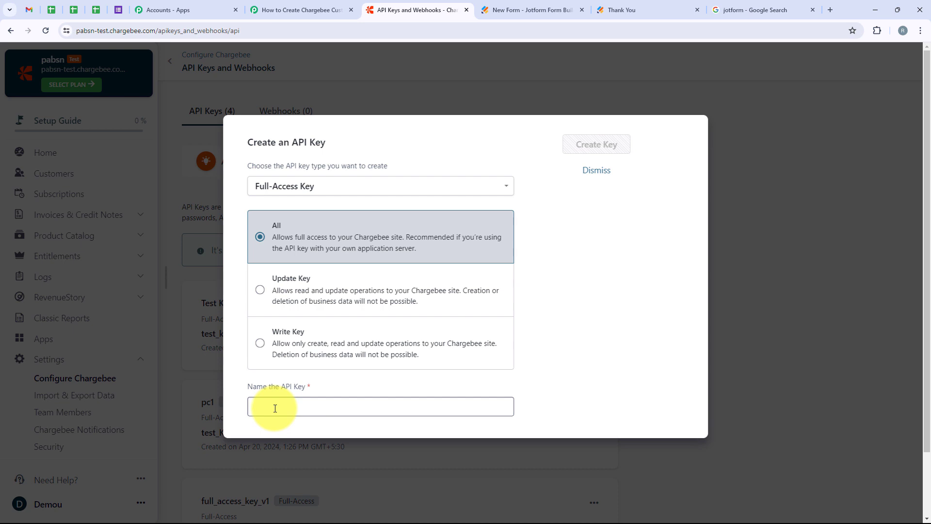
type("Testing")
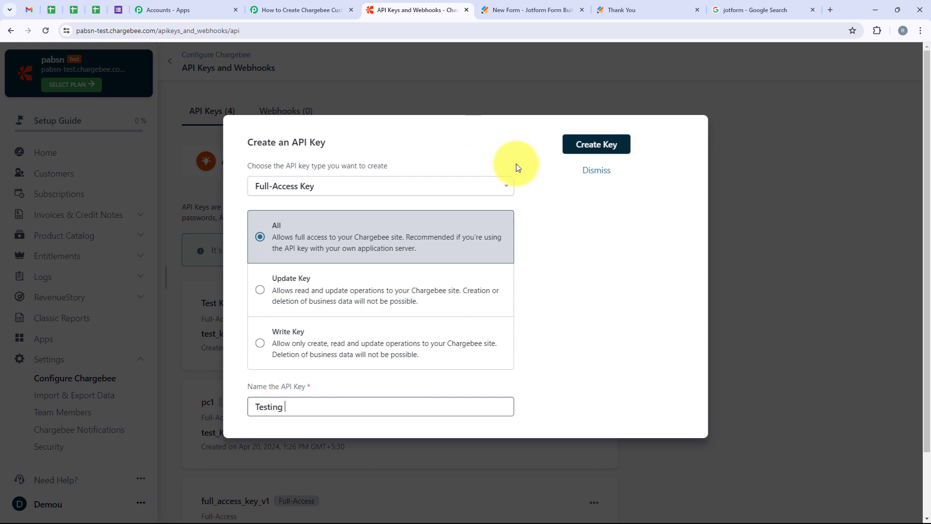
left_click(577, 144)
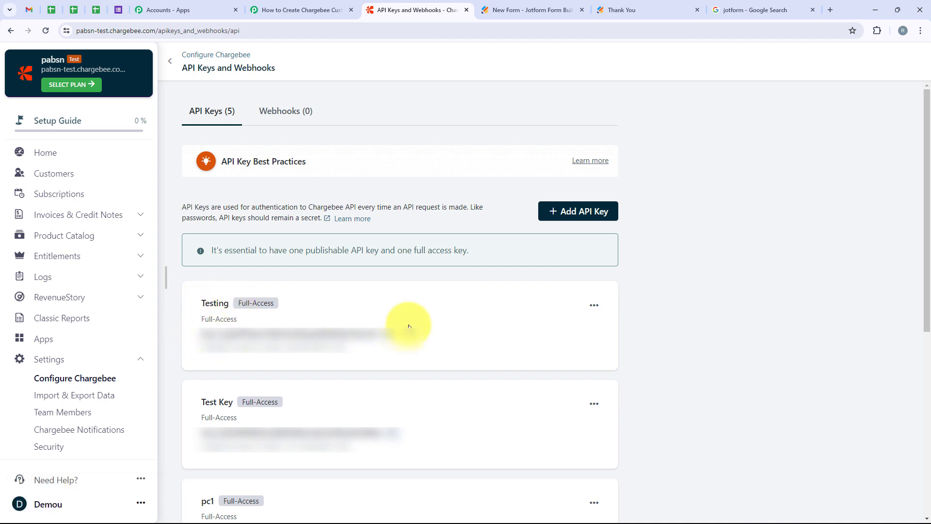
left_click(389, 335)
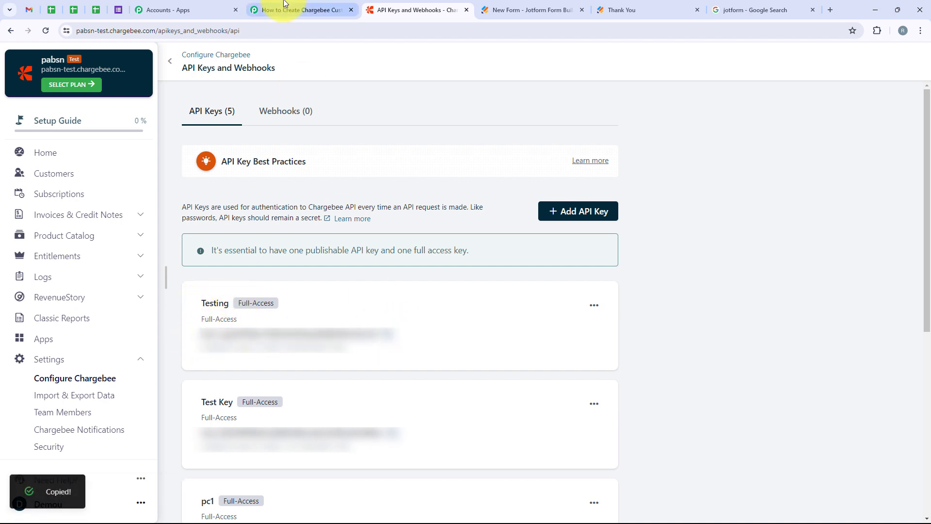
left_click(277, 9)
Paste the copied Chargebee API key into the connection's API Key field, leaving Password blank
left_click(459, 237)
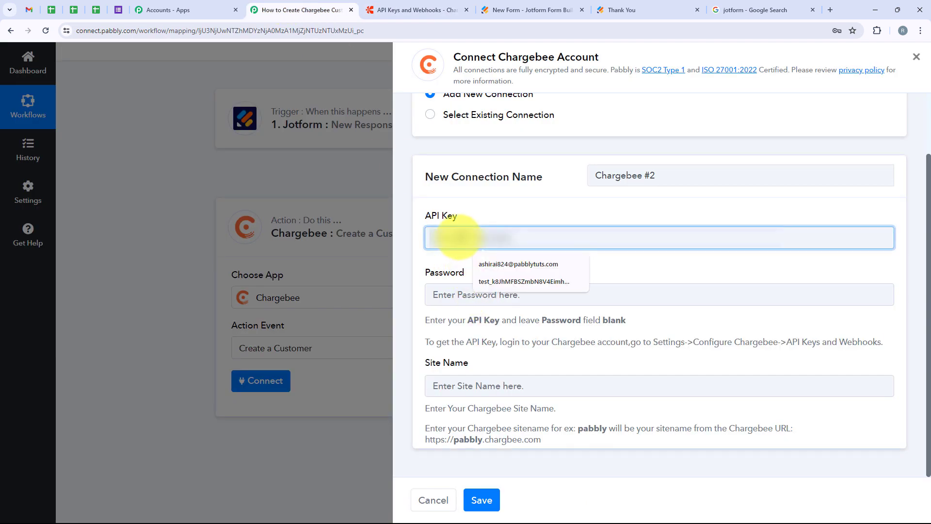
key("ctrl+v")
left_click_drag(412, 266, 503, 269)
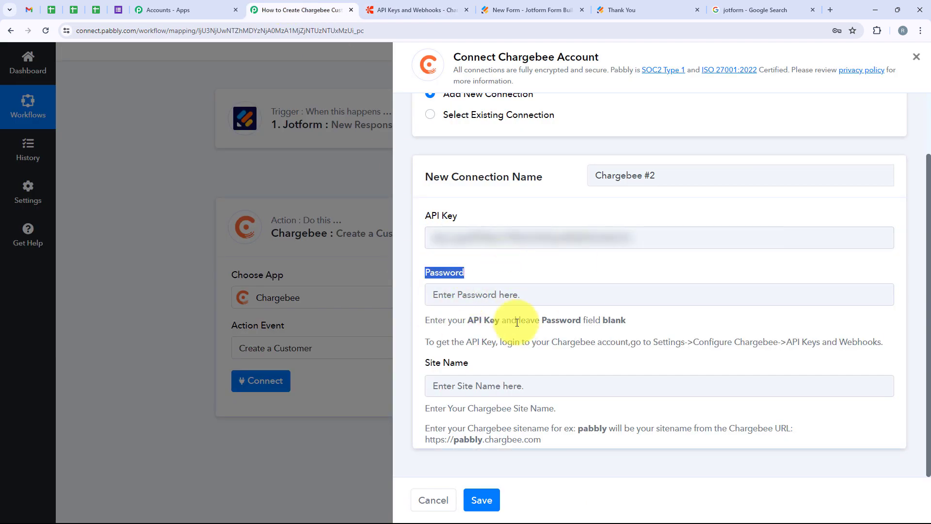
left_click(427, 365)
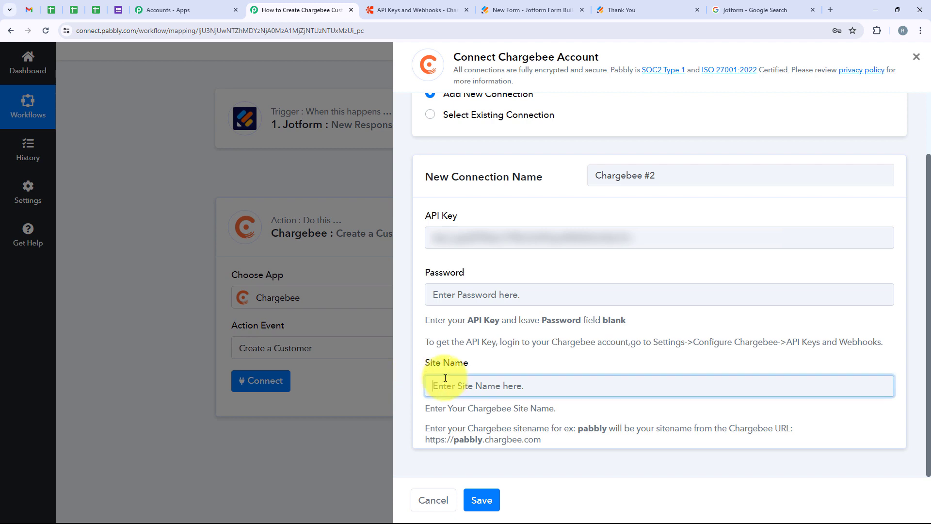
left_click_drag(426, 363, 469, 368)
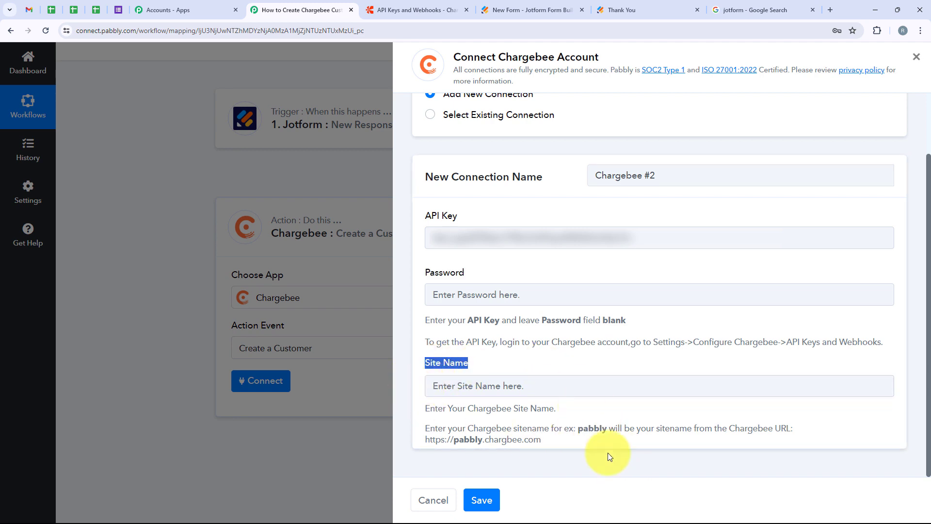
left_click(417, 10)
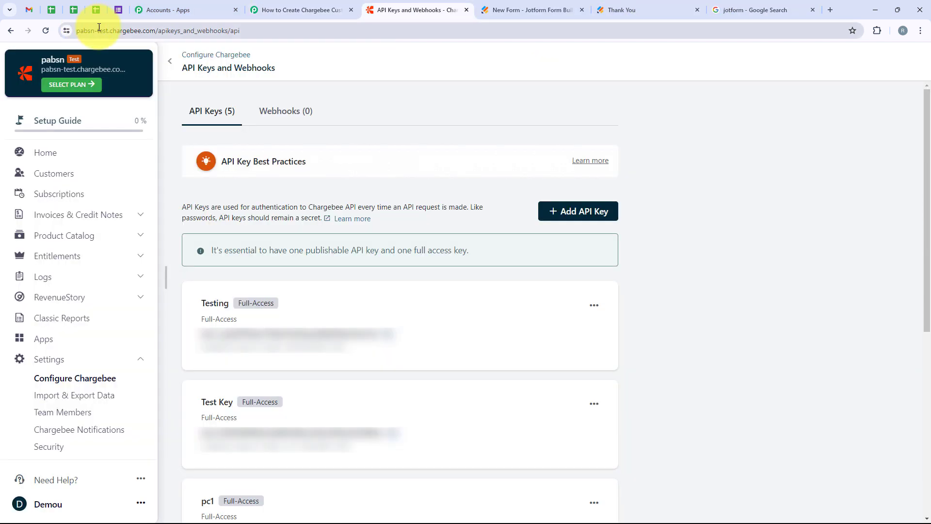
Copy the Chargebee site-name subdomain from the page's web address
left_click(111, 30)
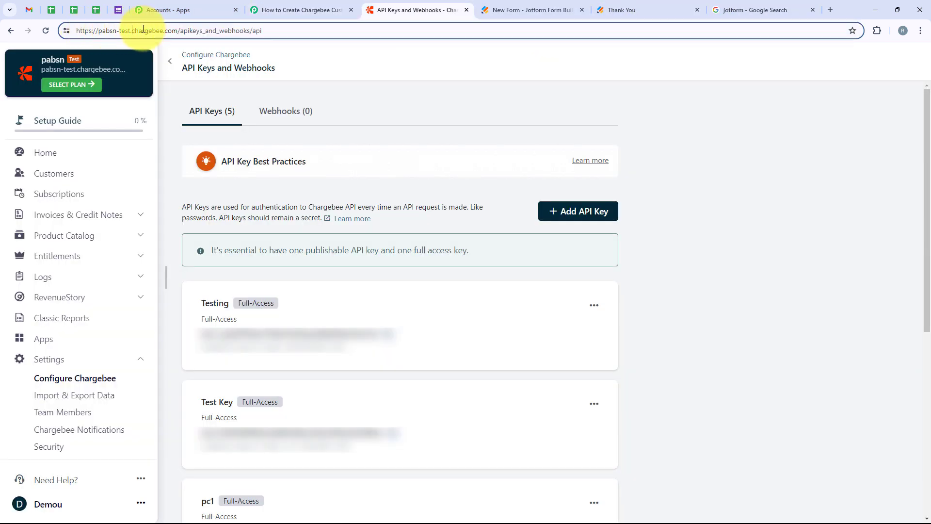
left_click_drag(130, 32, 99, 33)
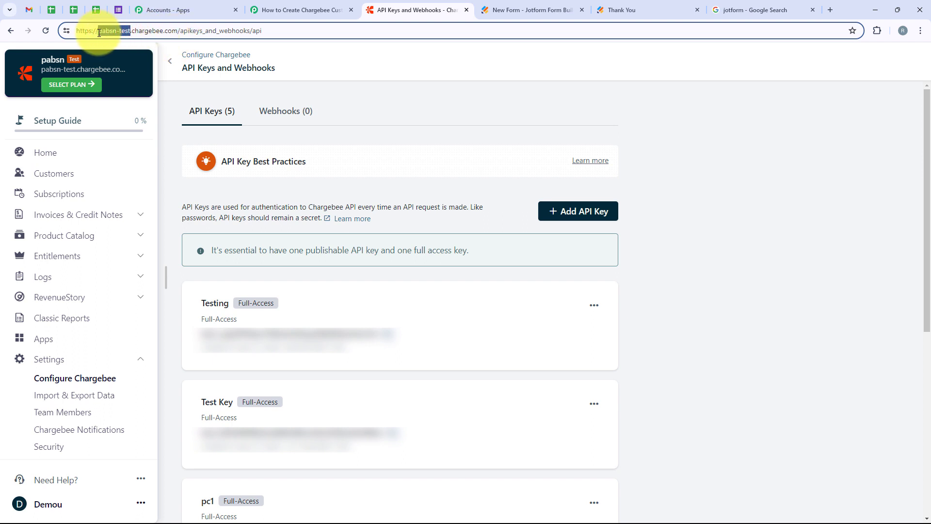
left_click(301, 9)
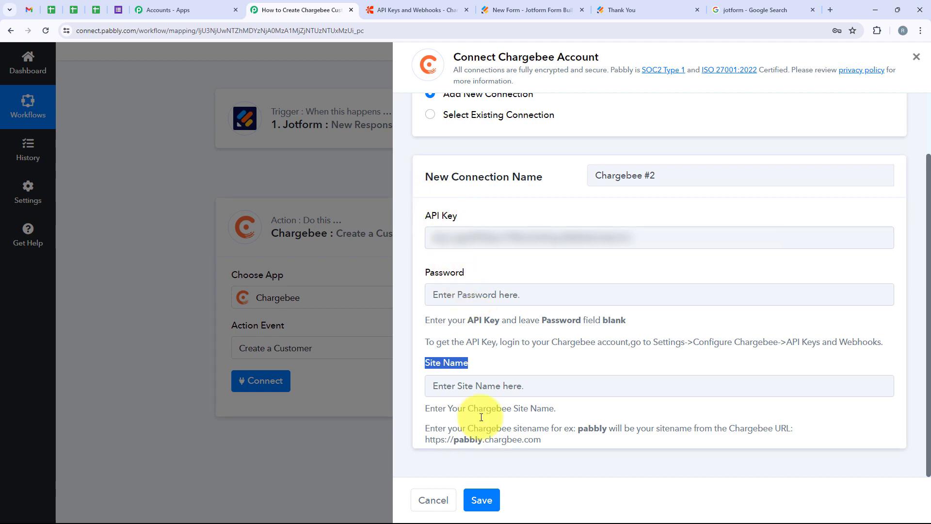
Paste the site name into Site Name and save the new Chargebee connection
left_click(460, 386)
key("ctrl+v")
left_click(481, 500)
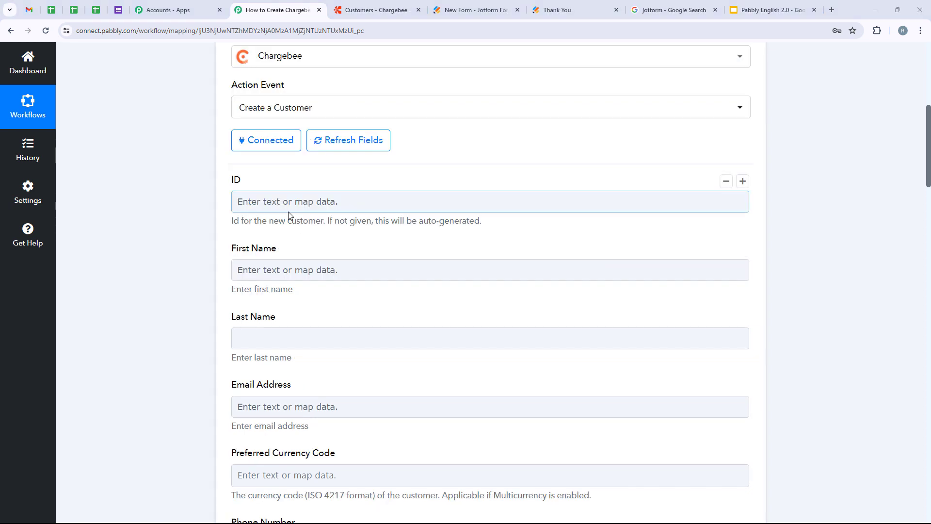
left_click(289, 204)
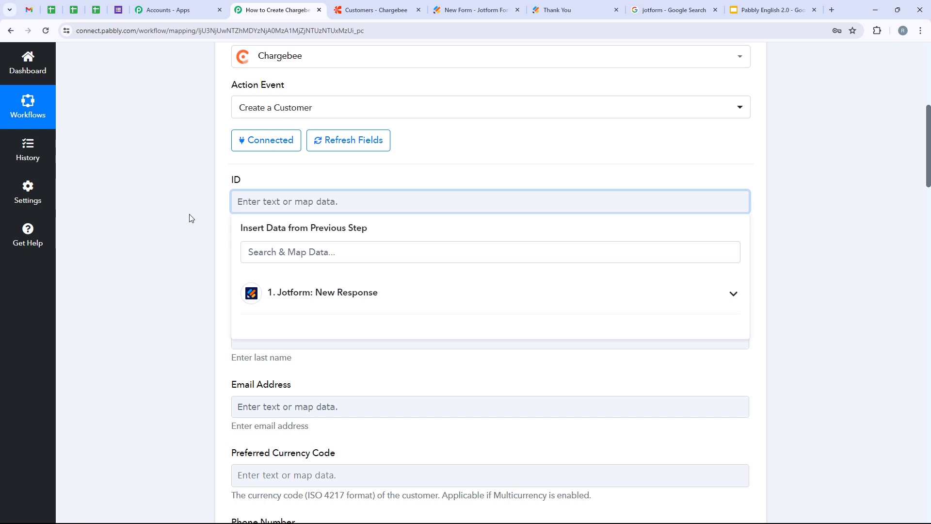
Set the customer ID to the Jotform Q8 Name First followed by 'New Customer'
left_click(547, 305)
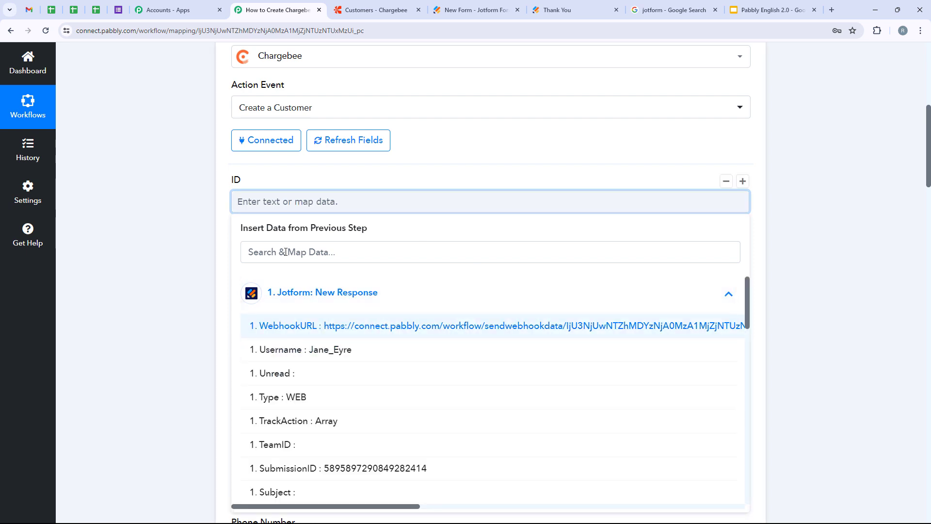
left_click(247, 204)
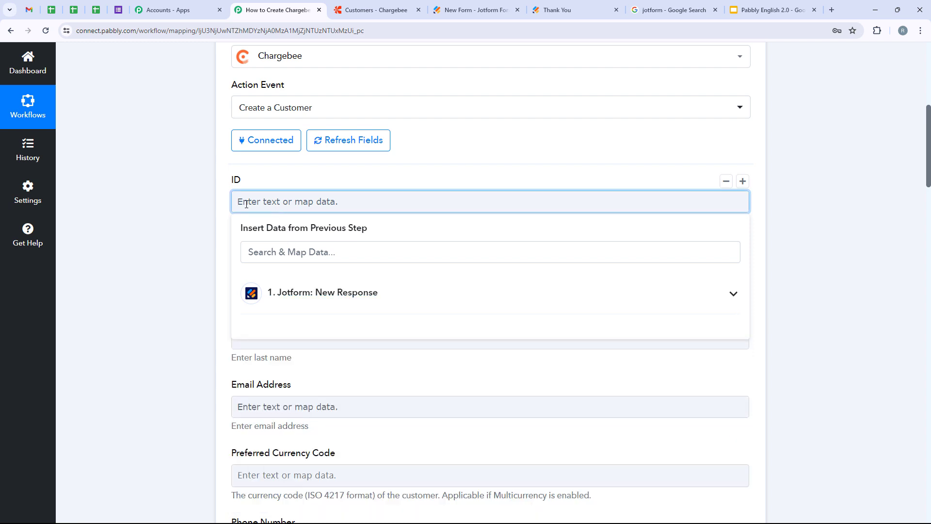
left_click(270, 250)
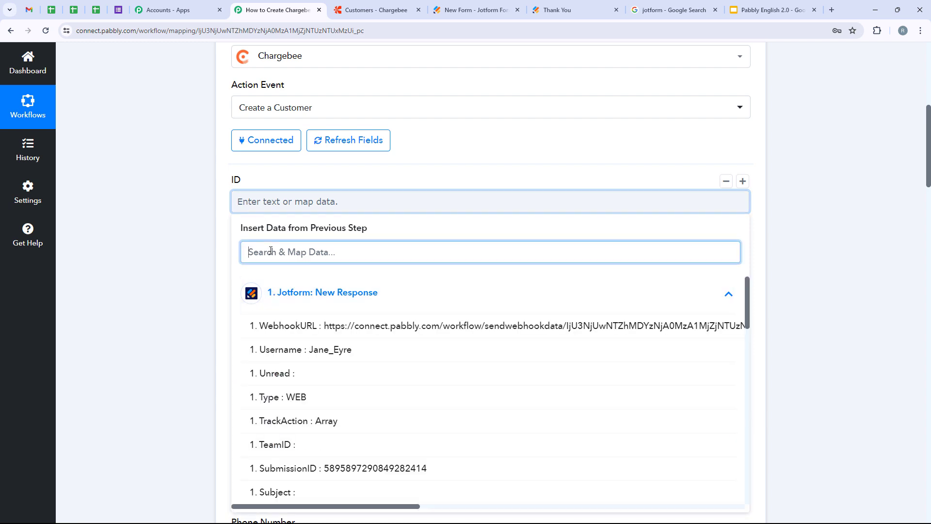
type("Fir")
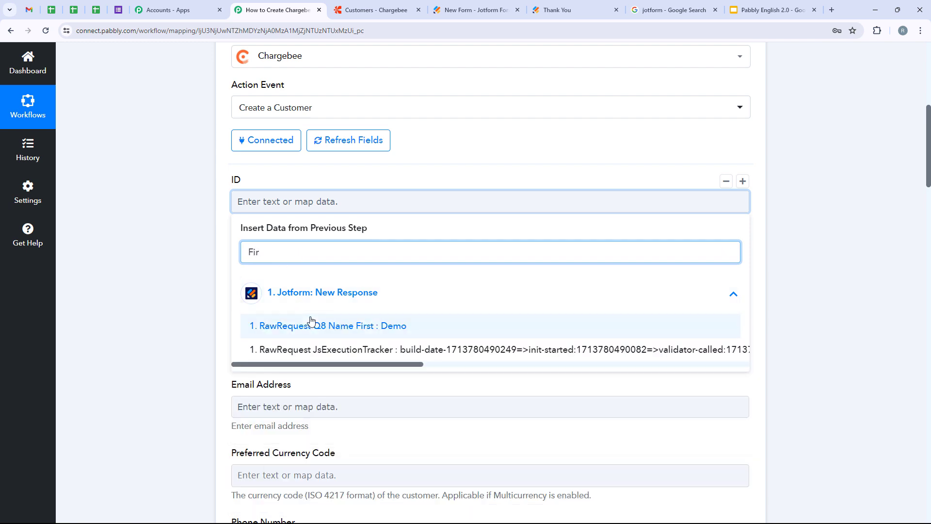
left_click(311, 324)
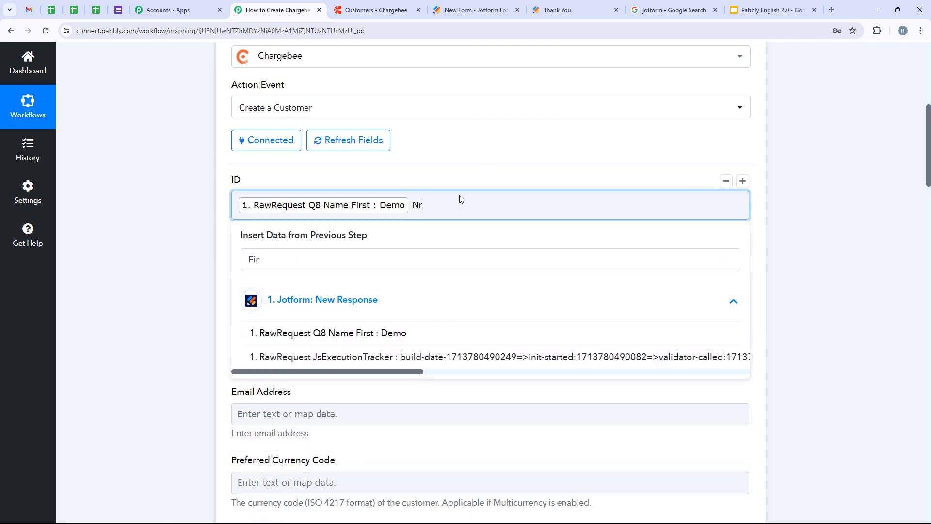
type("New Customer")
left_click(204, 152)
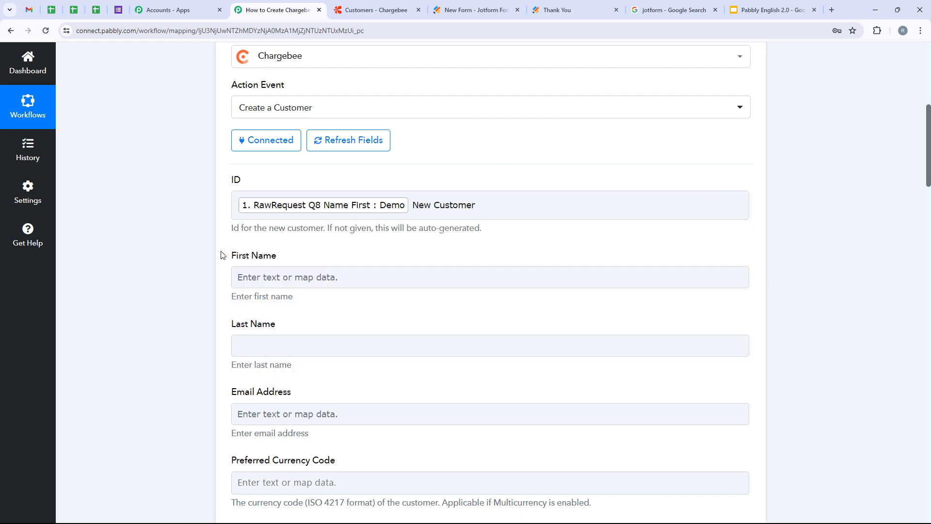
left_click_drag(222, 255, 306, 256)
Map Jotform Q8 Name First and Name Last into First Name and Last Name
left_click(279, 279)
left_click(285, 326)
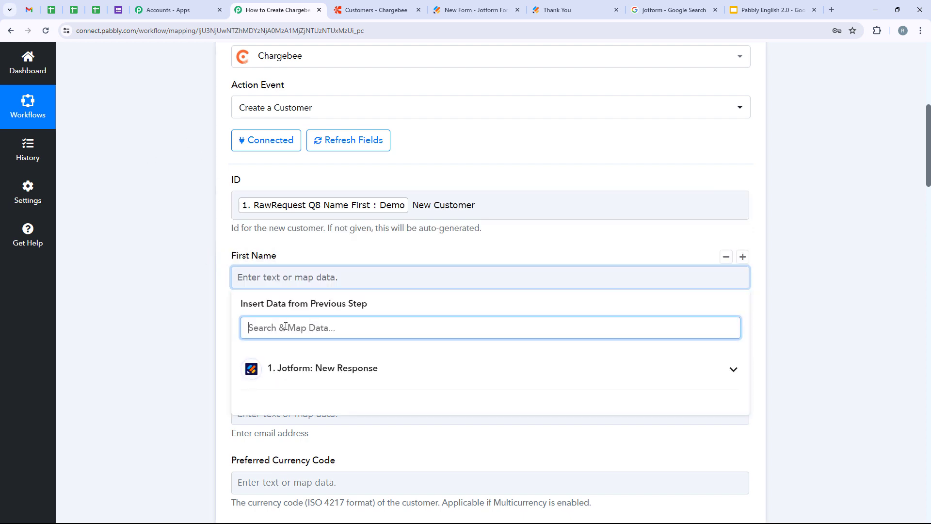
type("Fir")
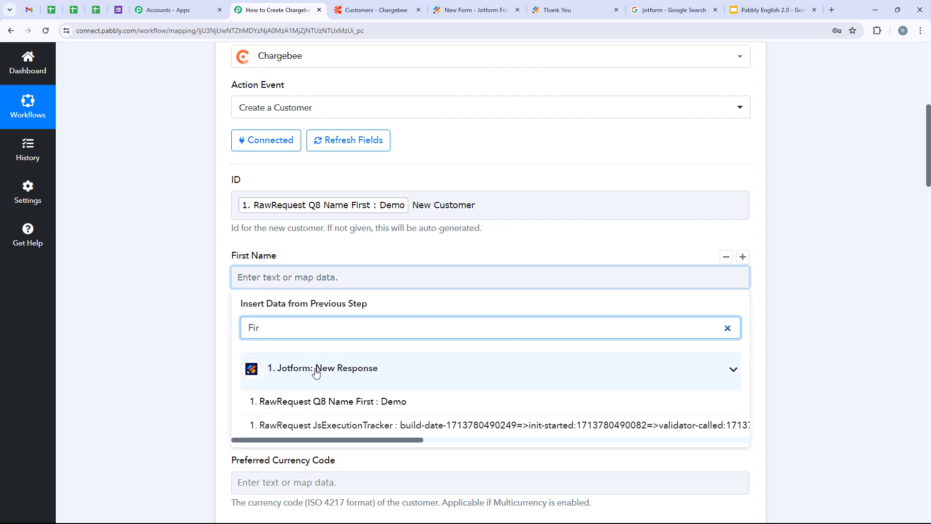
left_click(333, 401)
left_click(167, 332)
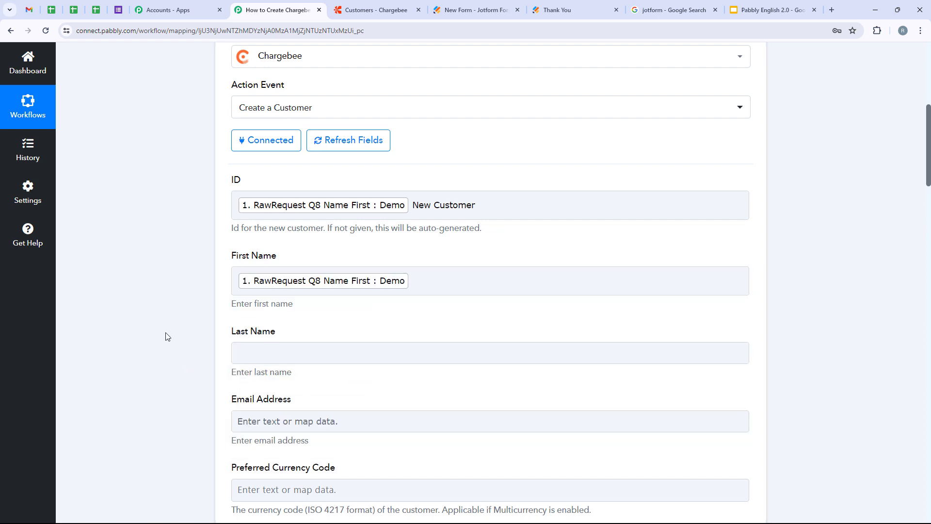
scroll(233, 291, "down", 2)
left_click(265, 265)
left_click(283, 312)
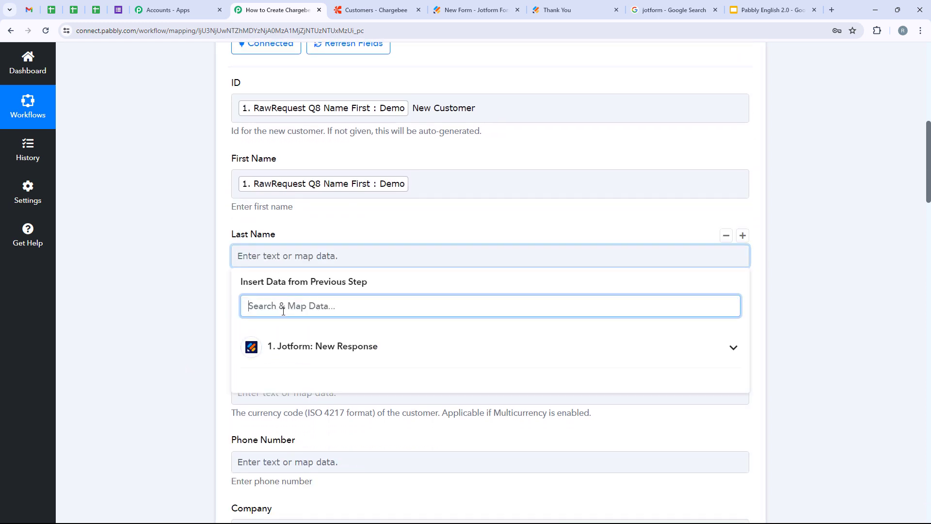
type("Las")
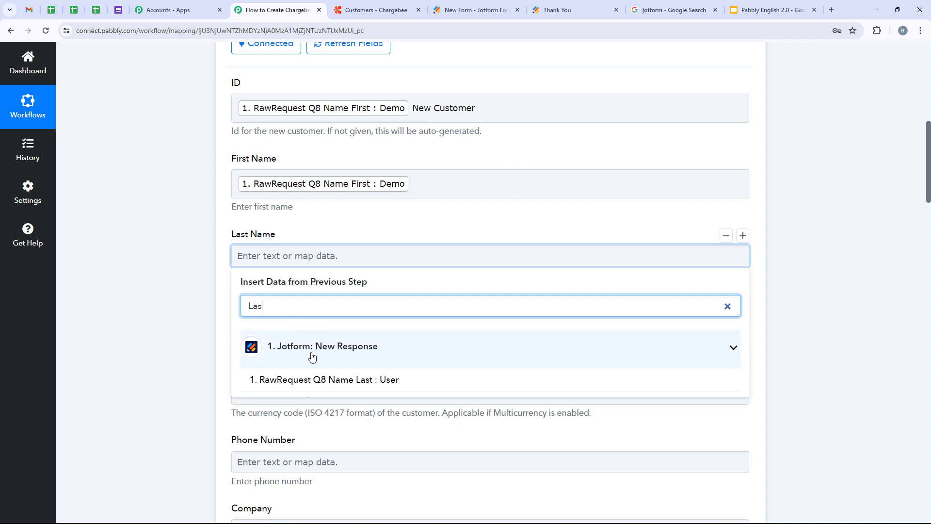
left_click(329, 380)
left_click(183, 338)
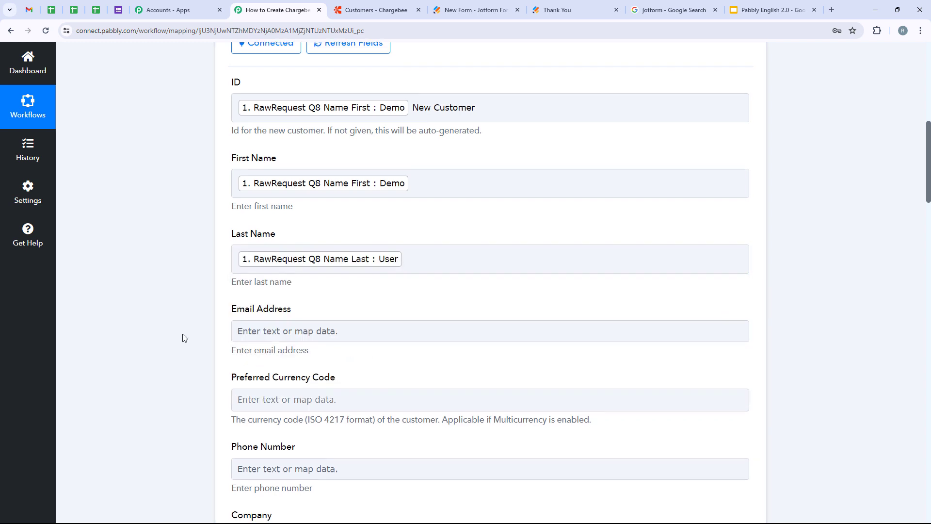
scroll(183, 338, "down", 2)
Map Jotform Q6 Email6 to Email Address and Q10 PhoneNumber Full to Phone Number
left_click_drag(230, 214, 284, 221)
left_click(284, 233)
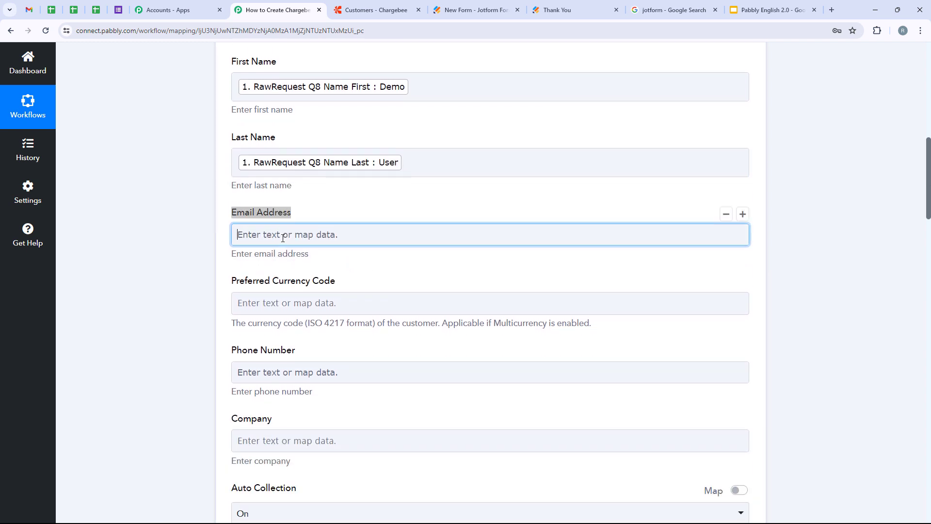
left_click(307, 283)
type("Email")
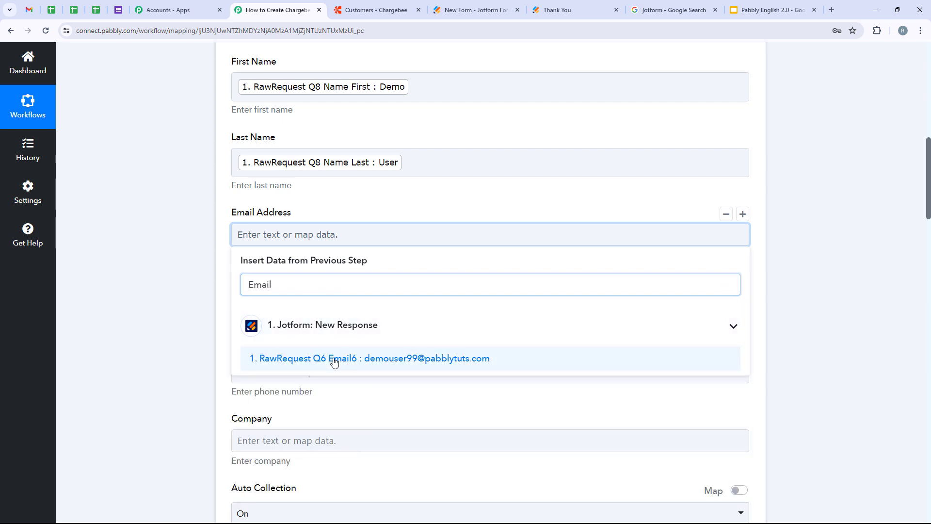
left_click(333, 359)
scroll(320, 339, "down", 2)
left_click(310, 291)
left_click(313, 344)
type("Phone")
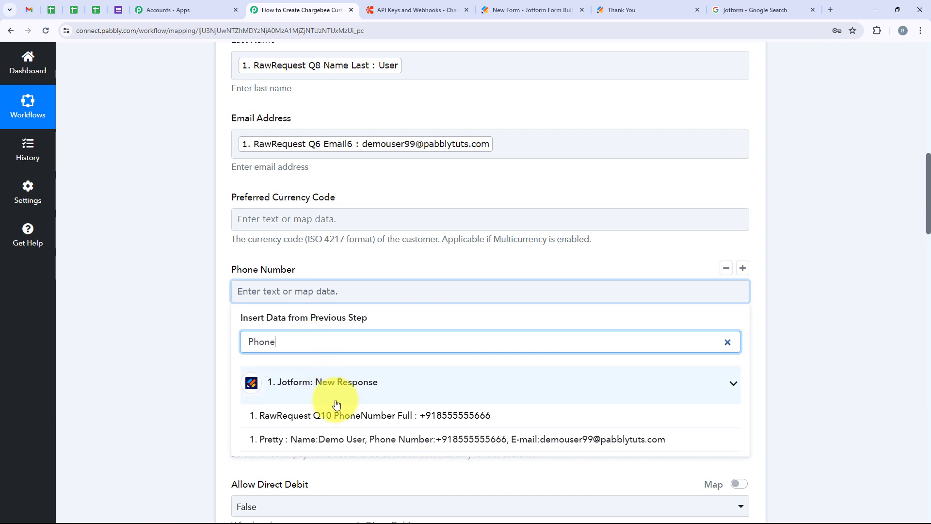
left_click(315, 415)
Map the Jotform Name First into Billing First Name
scroll(278, 286, "down", 5)
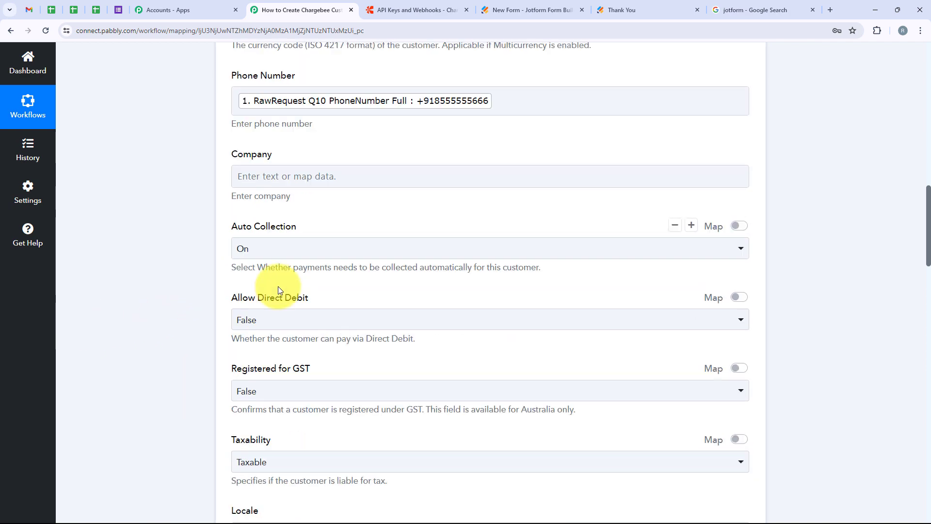
scroll(277, 297, "up", 7)
scroll(277, 298, "up", 3)
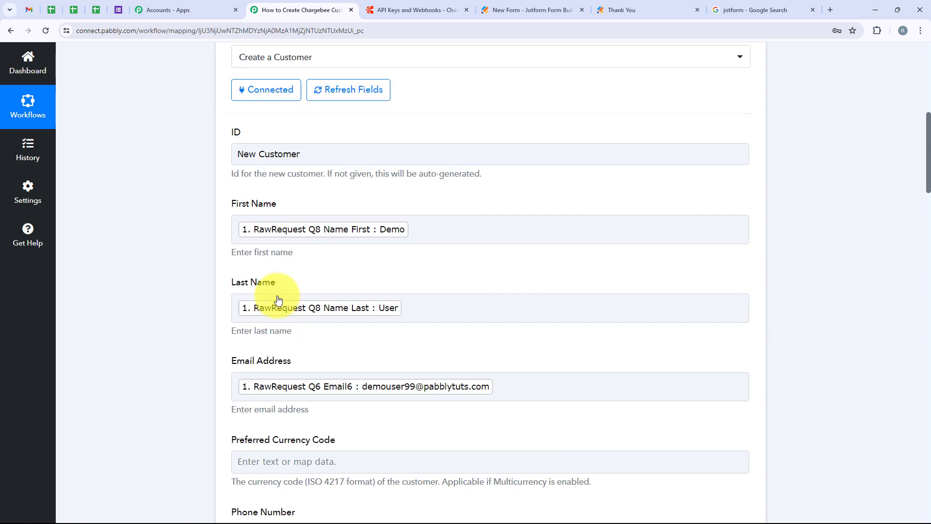
scroll(278, 298, "down", 2)
scroll(277, 297, "down", 14)
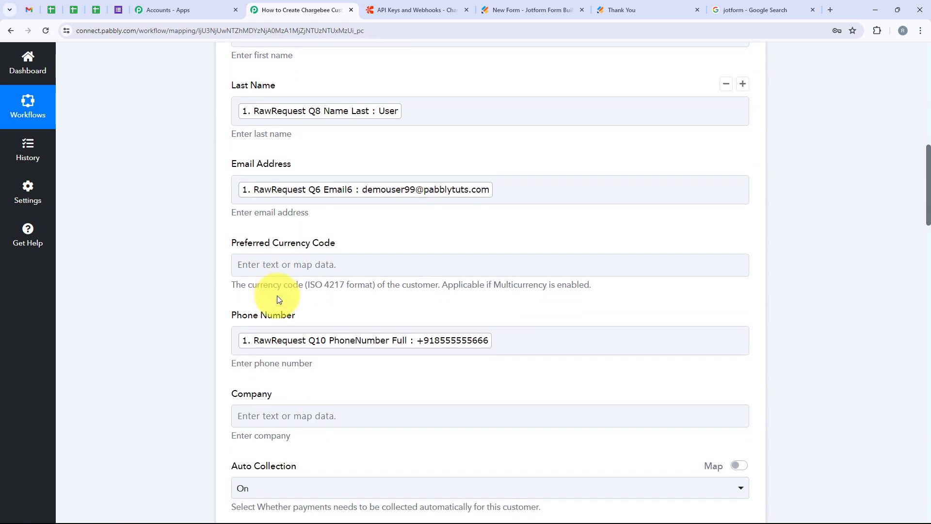
scroll(277, 297, "down", 6)
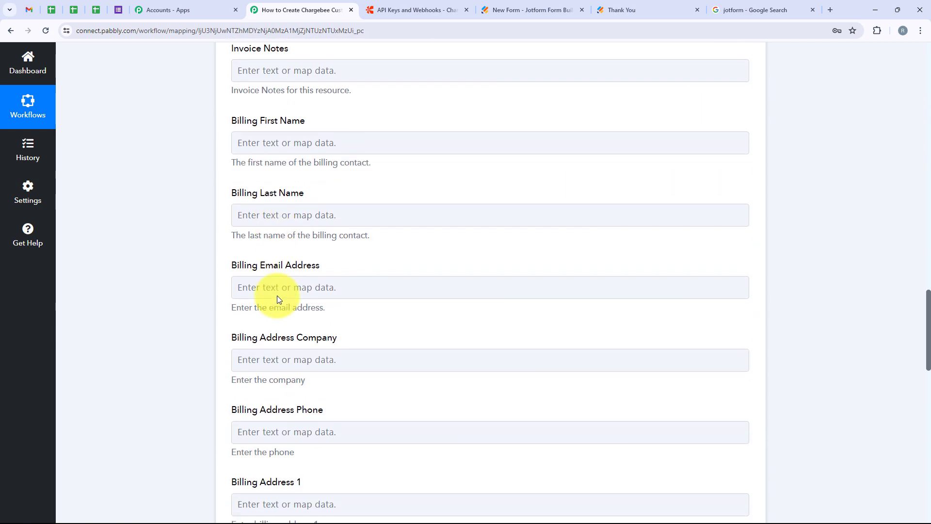
scroll(278, 296, "up", 3)
scroll(277, 296, "up", 4)
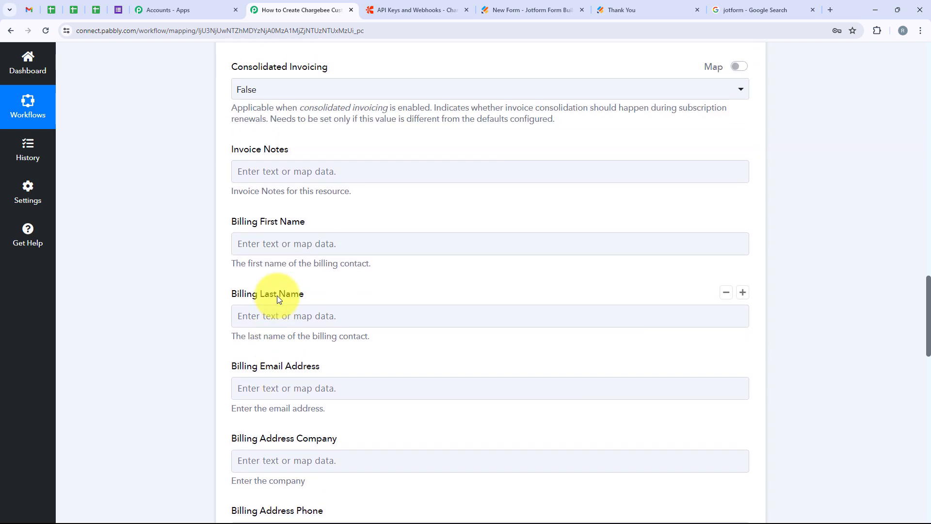
scroll(277, 295, "down", 2)
scroll(278, 296, "down", 2)
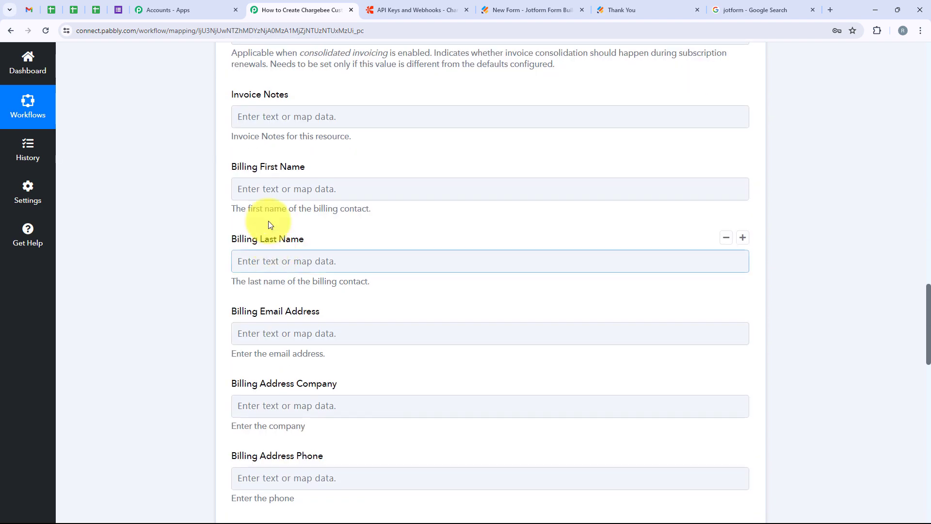
left_click(266, 188)
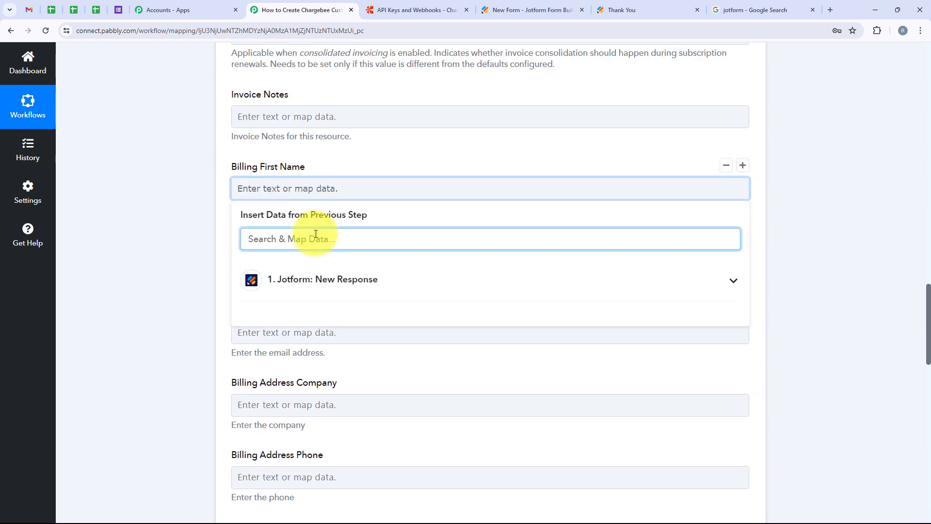
type("Fir")
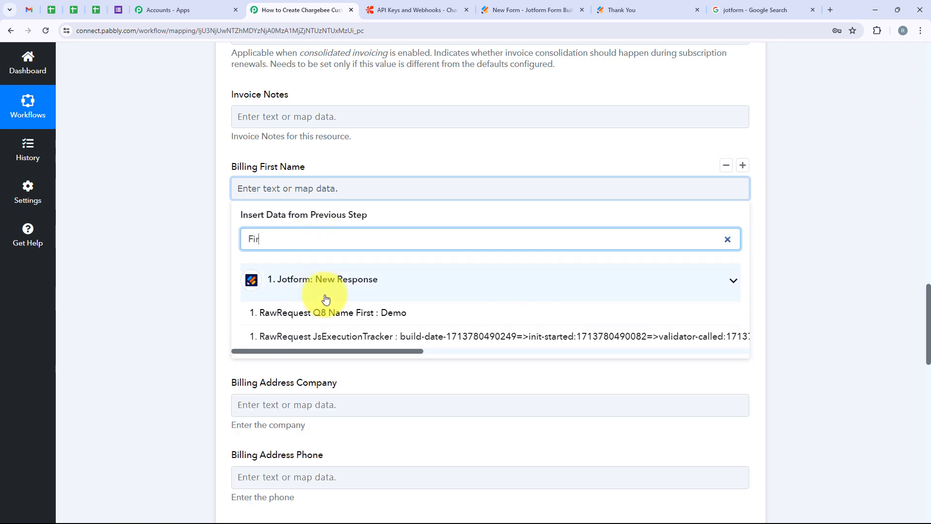
left_click(323, 312)
key("Tab")
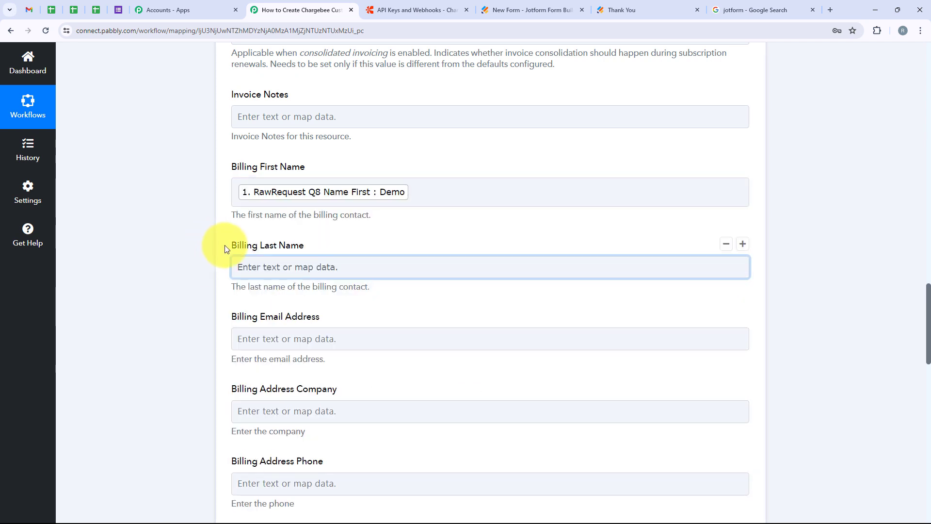
Map the Jotform Name Last into Billing Last Name
left_click(291, 266)
left_click(301, 316)
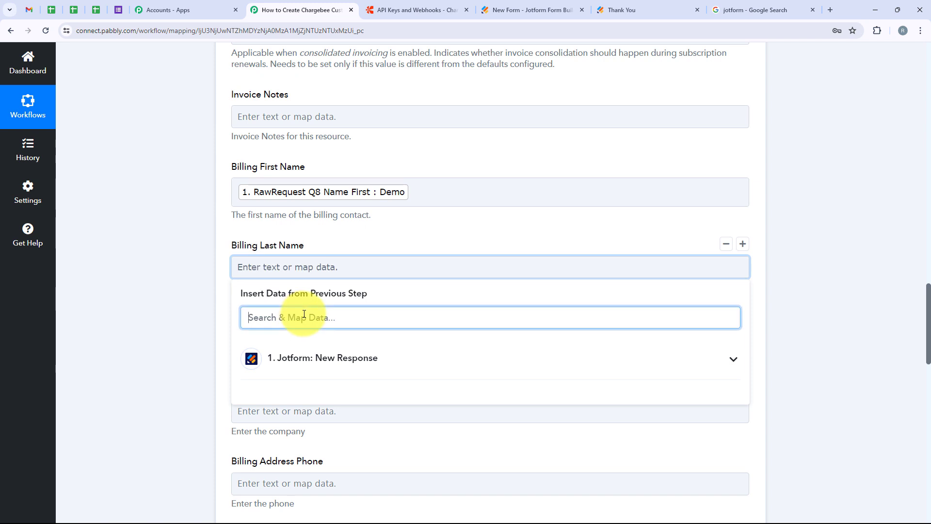
type("last")
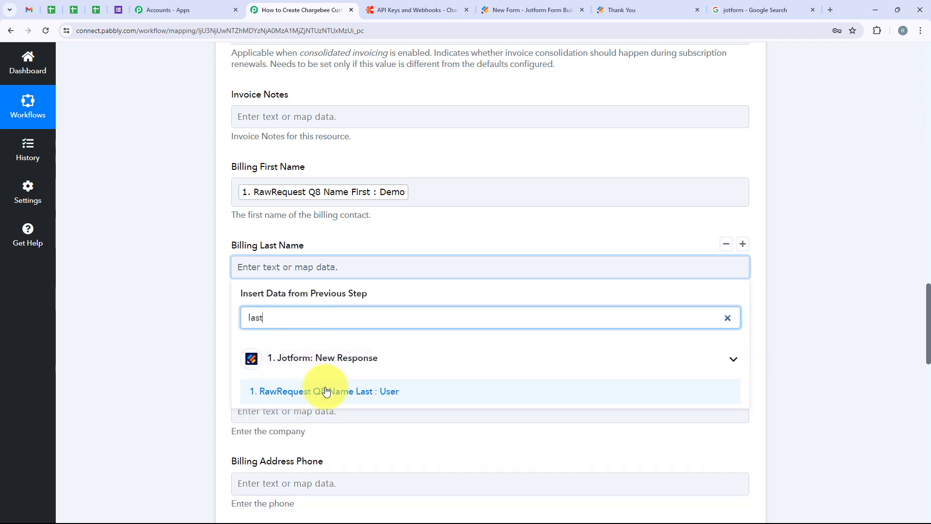
left_click(320, 391)
left_click(161, 324)
scroll(186, 301, "down", 2)
Map the Jotform Email6 into Billing Email Address
left_click(287, 250)
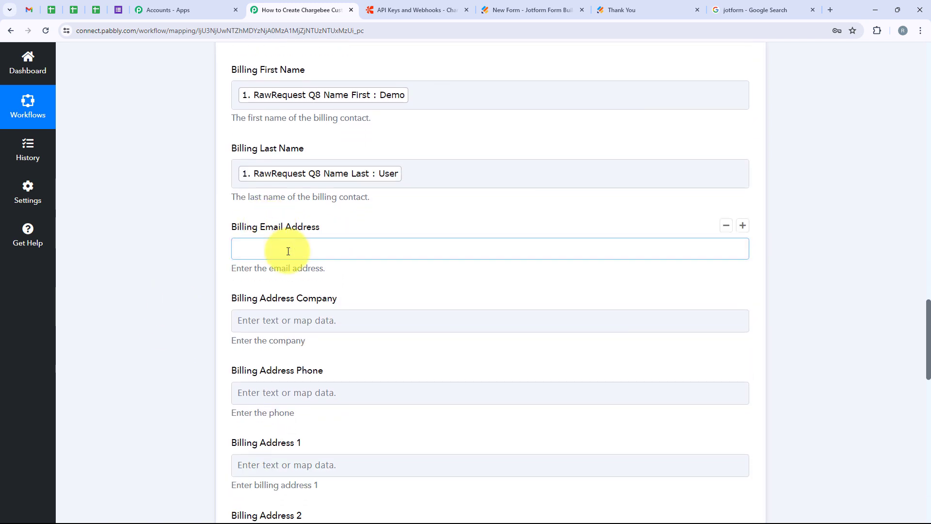
left_click(311, 300)
type("ema")
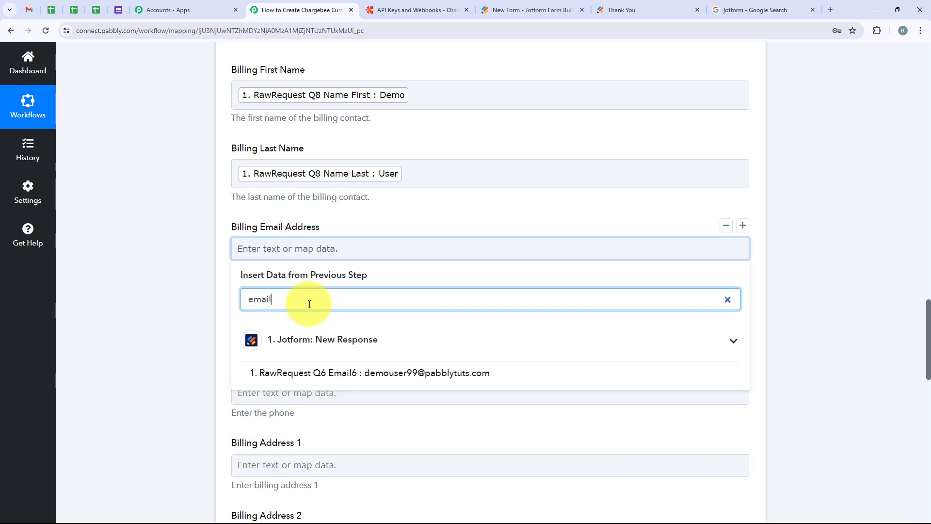
type("il")
left_click(351, 374)
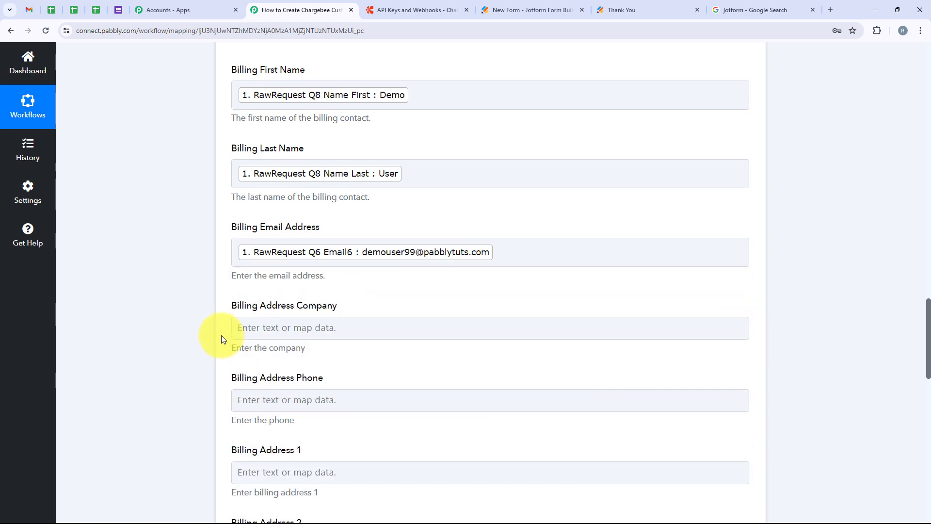
scroll(211, 330, "down", 5)
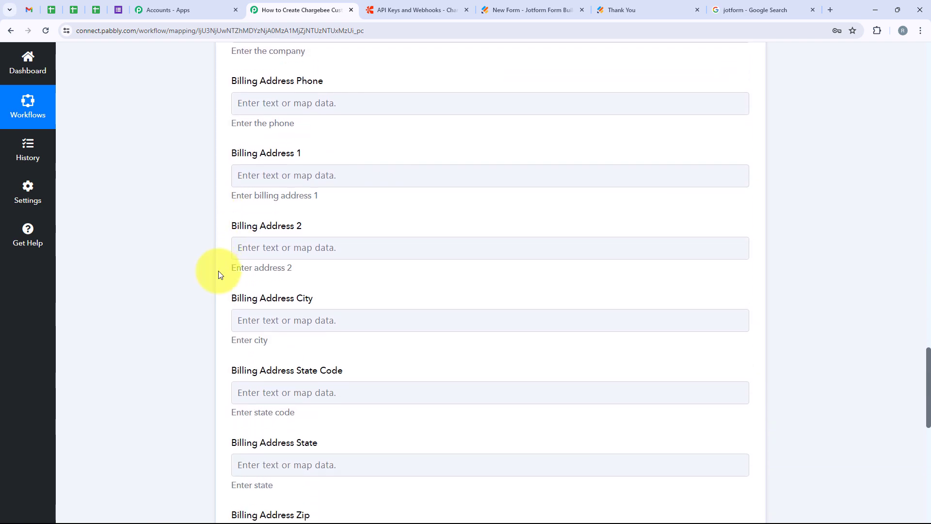
scroll(218, 274, "down", 11)
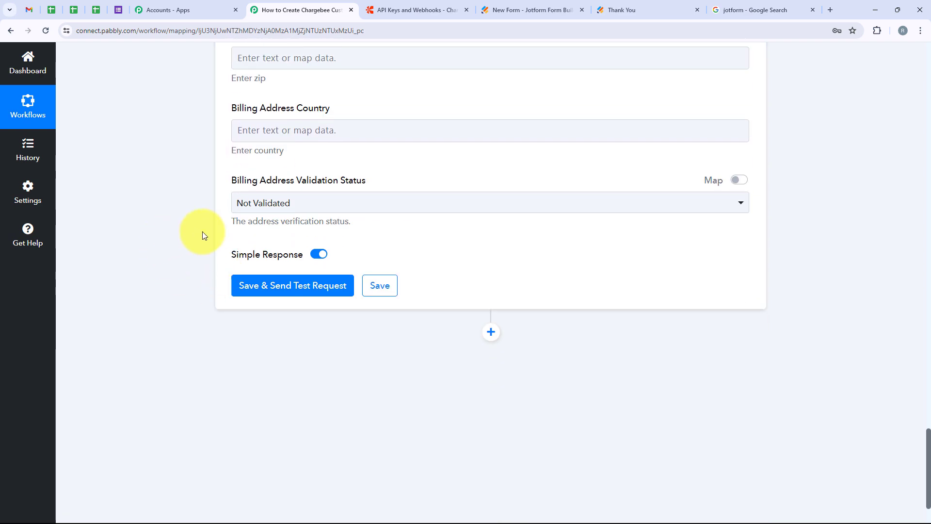
scroll(368, 252, "up", 3)
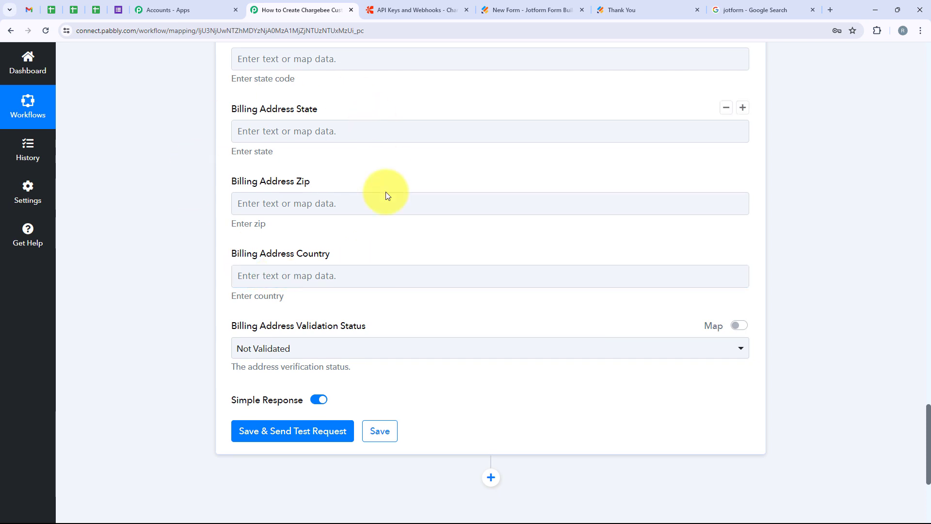
scroll(283, 260, "down", 3)
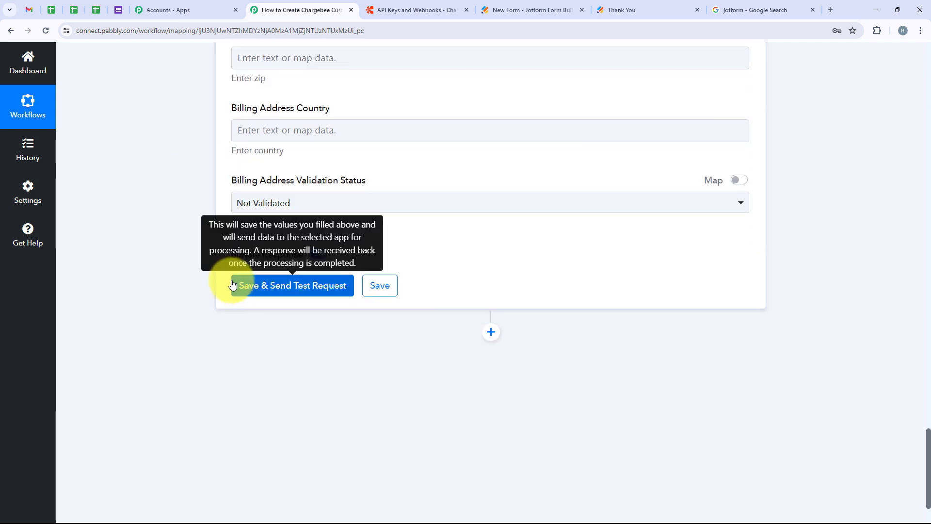
Save the Chargebee step, send a test request, and review the returned name, email and phone
left_click(265, 290)
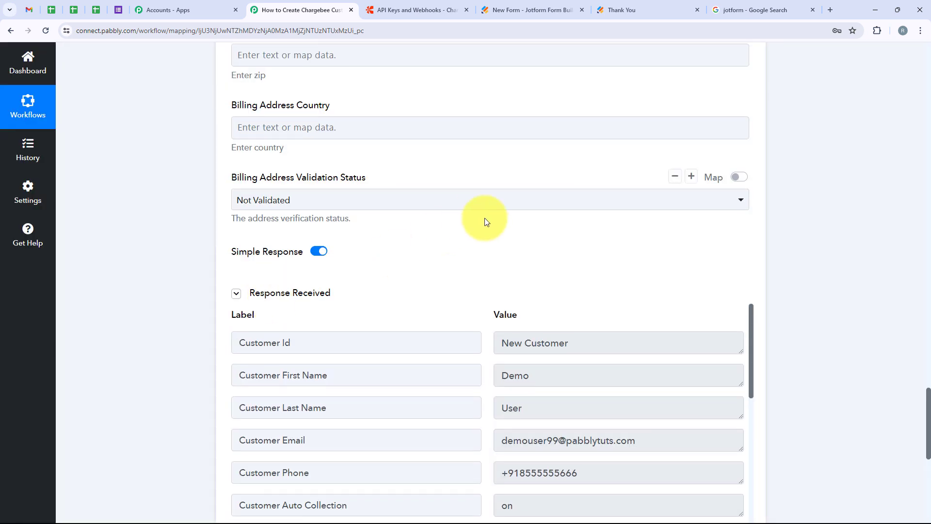
scroll(485, 218, "down", 2)
scroll(485, 221, "down", 1)
scroll(485, 220, "down", 1)
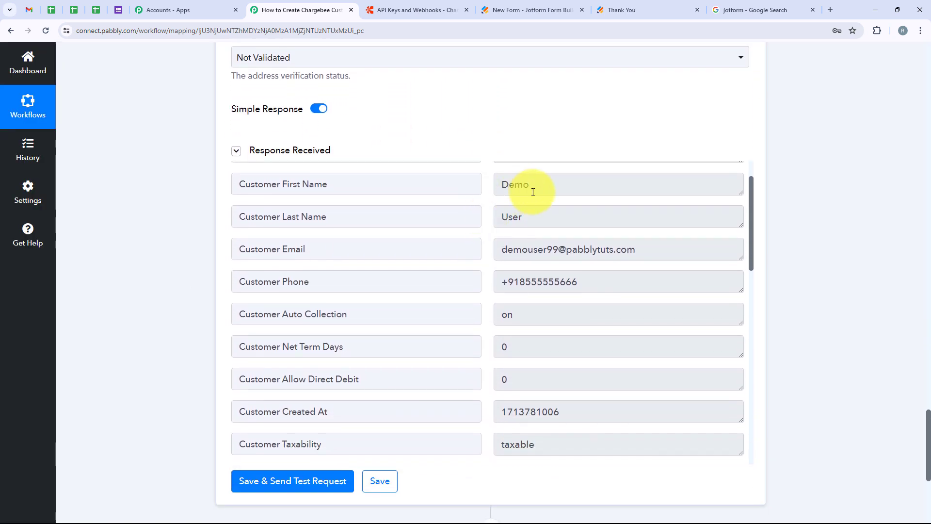
left_click(559, 193)
left_click(528, 223)
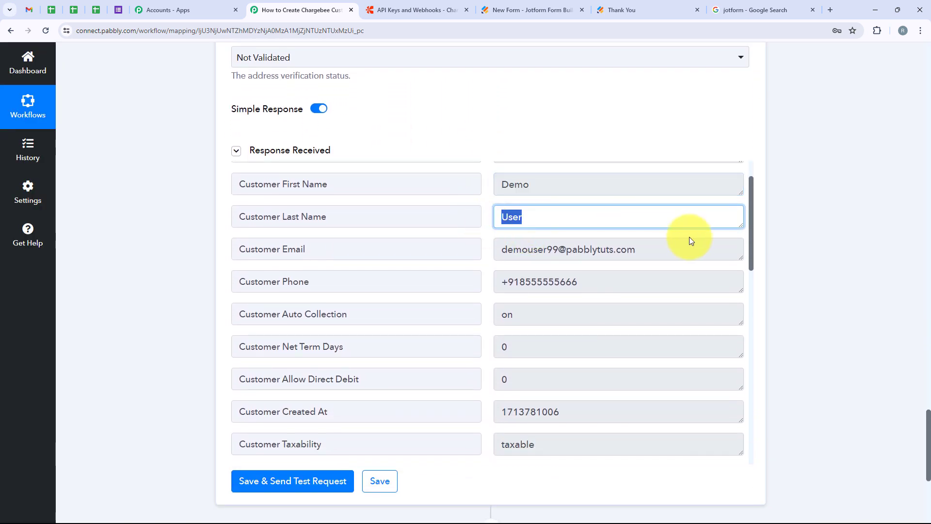
left_click(660, 250)
left_click_drag(588, 279, 376, 271)
left_click(379, 274)
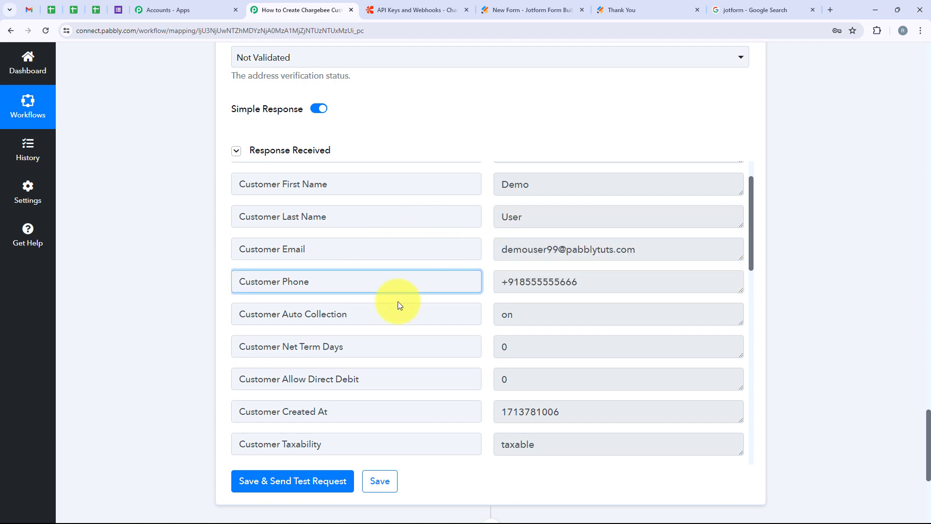
scroll(397, 302, "up", 1)
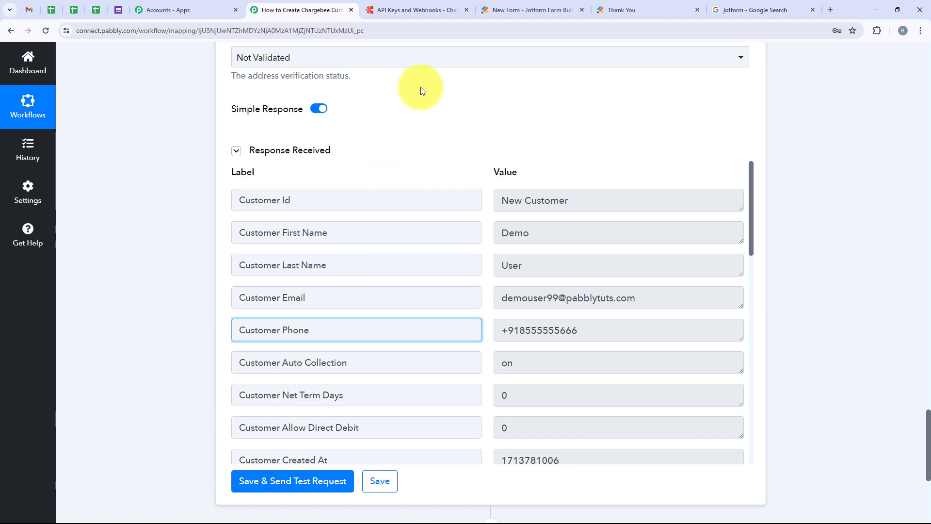
left_click(413, 9)
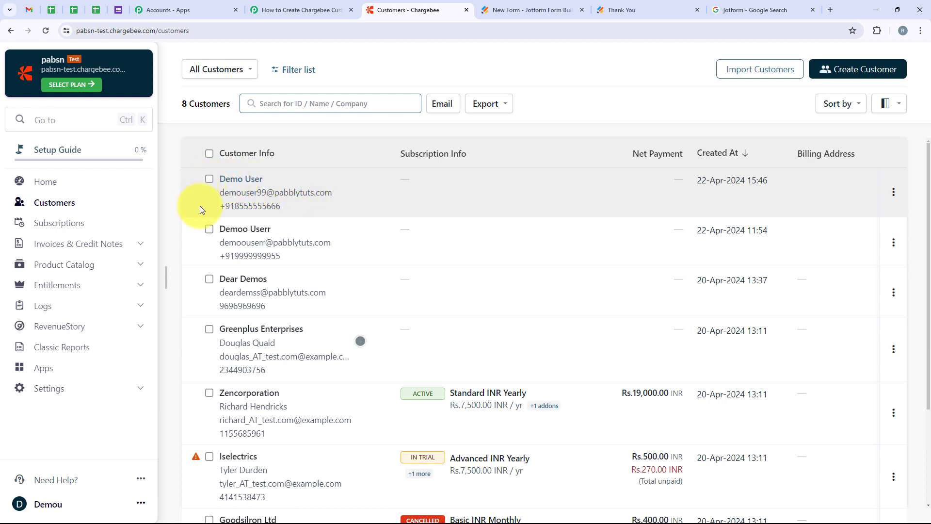
Open the newest customer's detail page in the Chargebee customer list
left_click(249, 180)
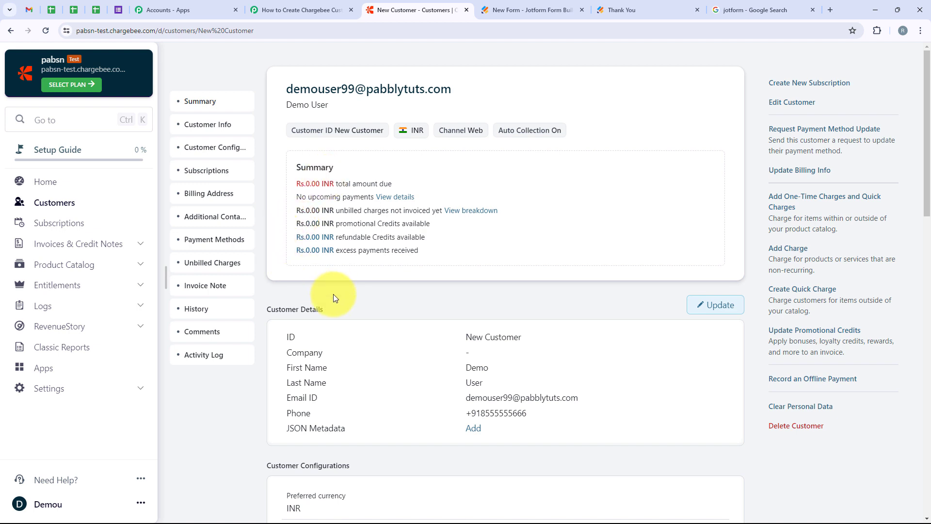
Reload the blank Jotform form and enter the name Test User
left_click(612, 10)
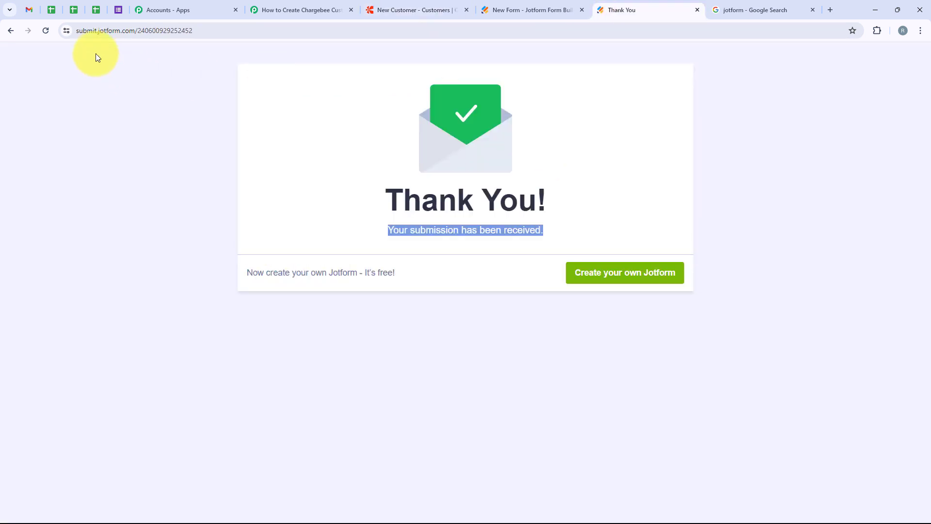
left_click(45, 32)
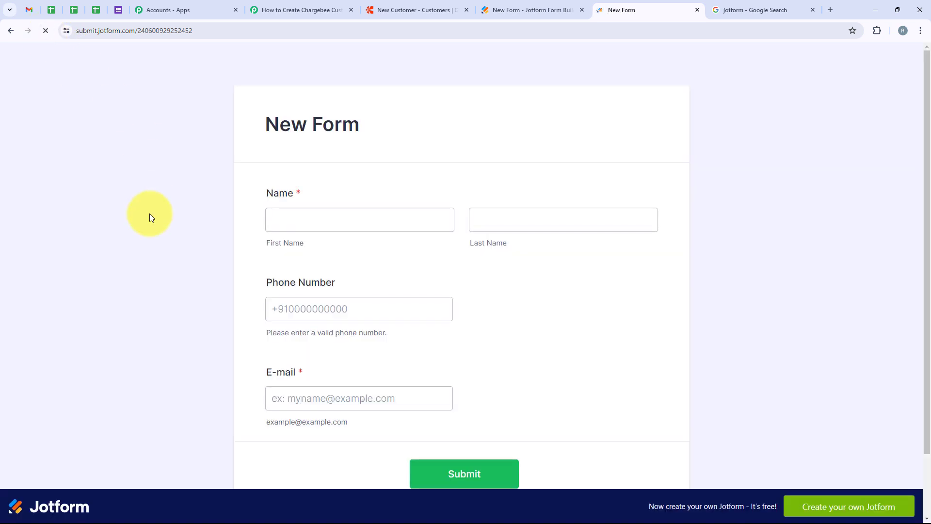
left_click(304, 212)
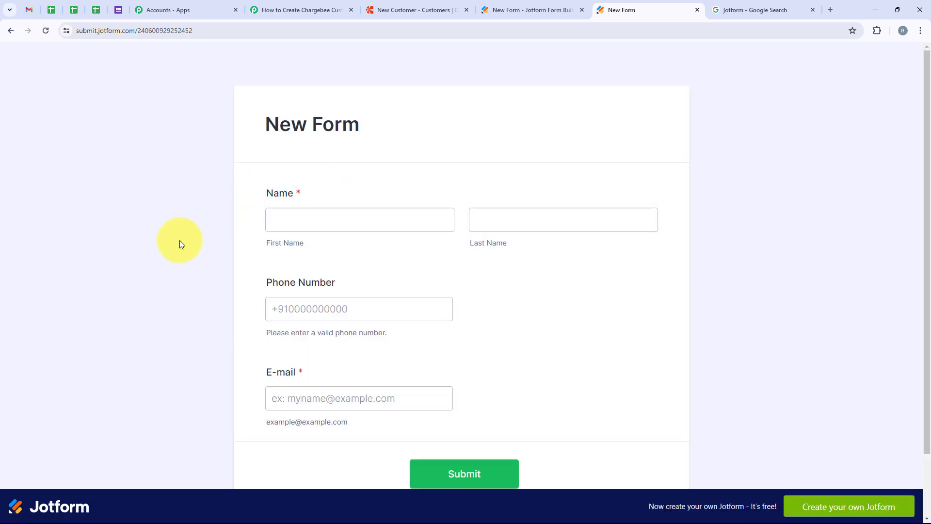
left_click(291, 225)
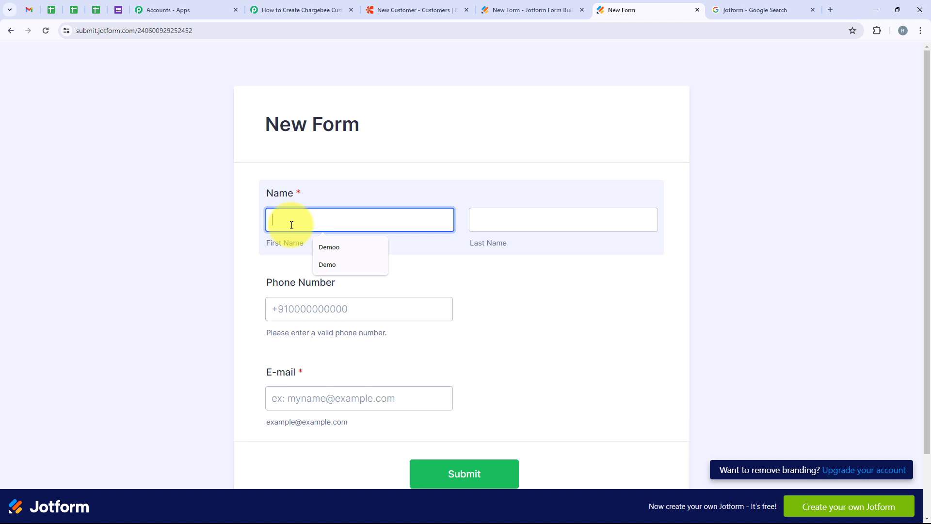
type("Test")
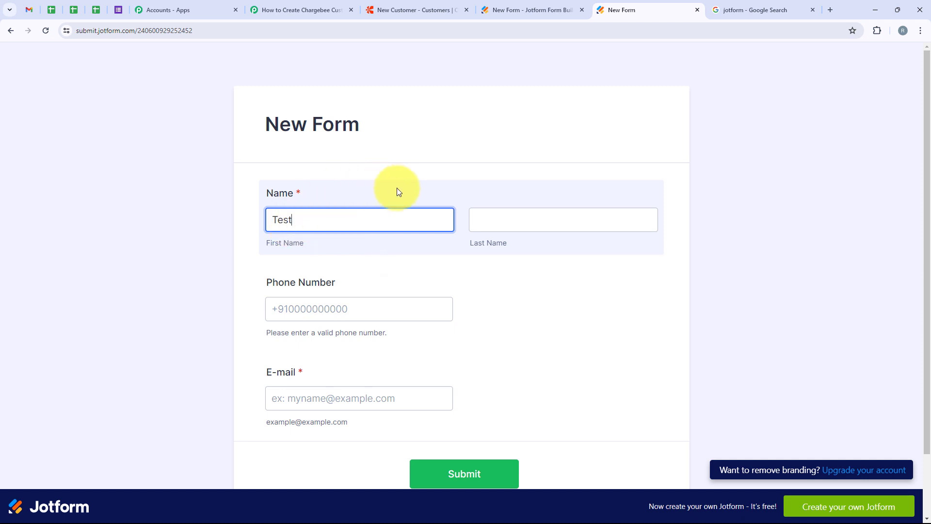
left_click(516, 221)
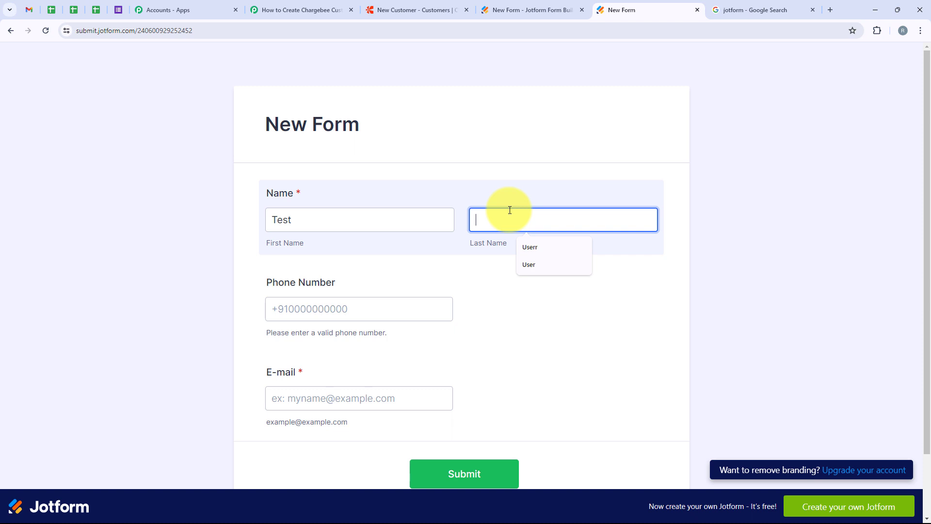
left_click(535, 264)
Fill in the test phone number and e-mail address, then submit the form
left_click(353, 312)
type("8555555555")
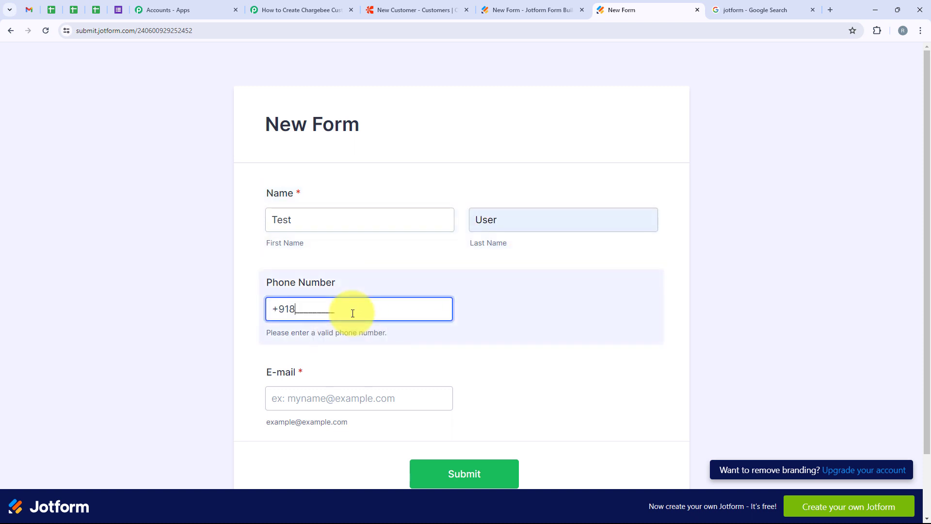
left_click(349, 401)
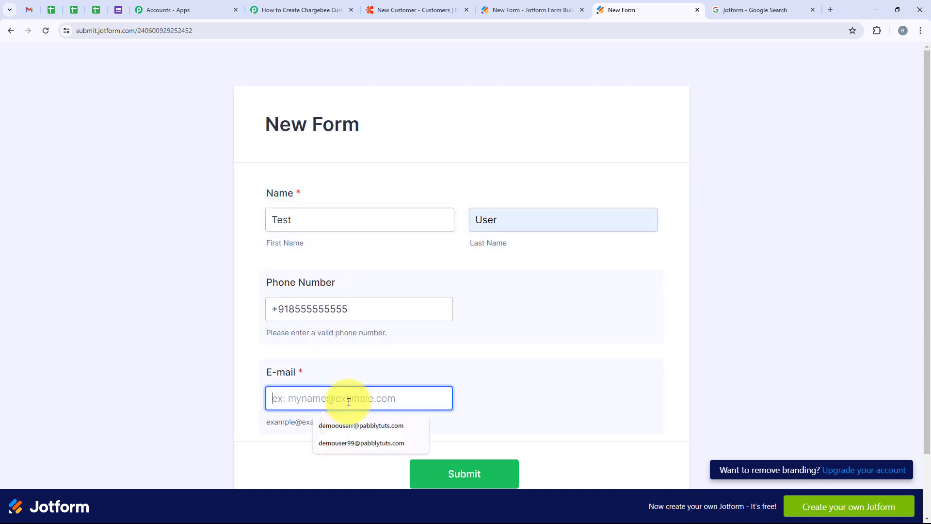
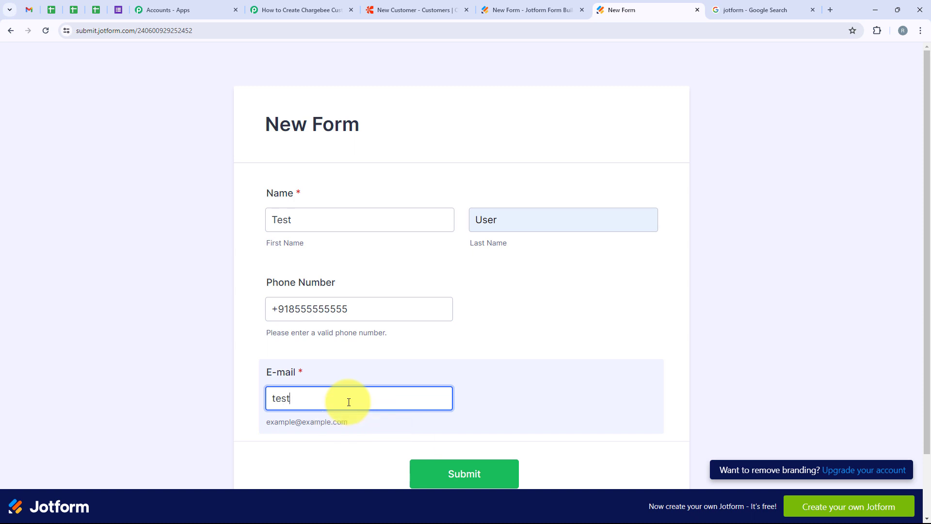
scroll(347, 401, "down", 2)
left_click(448, 401)
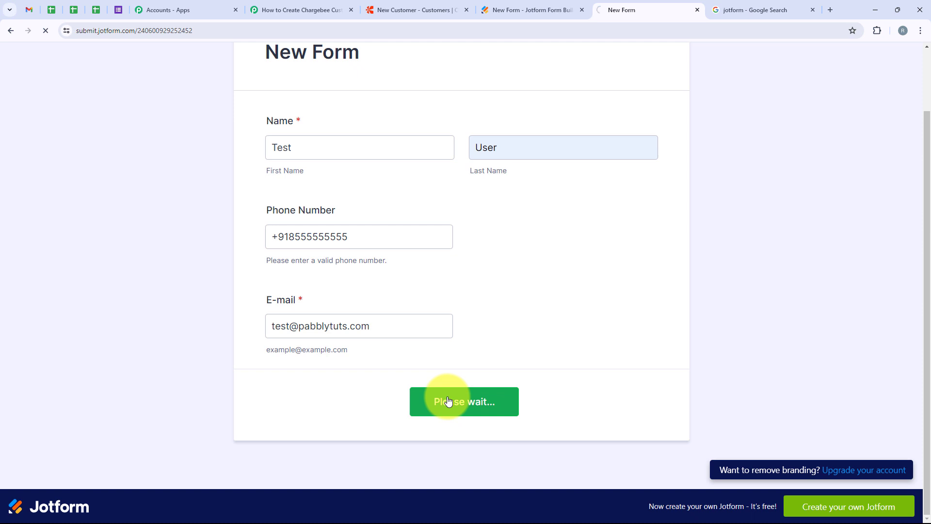
left_click_drag(358, 234, 544, 228)
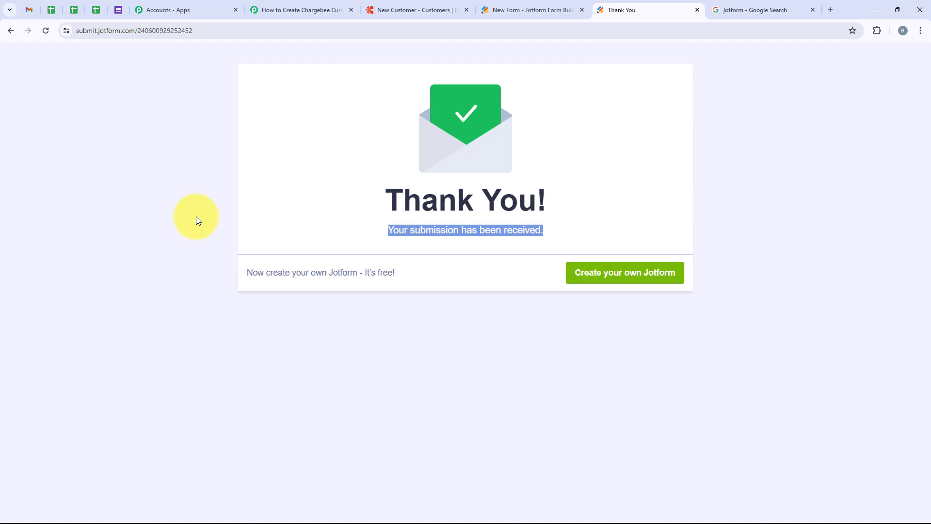
Check the top Chargebee customer is Test User, then go back to the Pabbly workflow
left_click(382, 11)
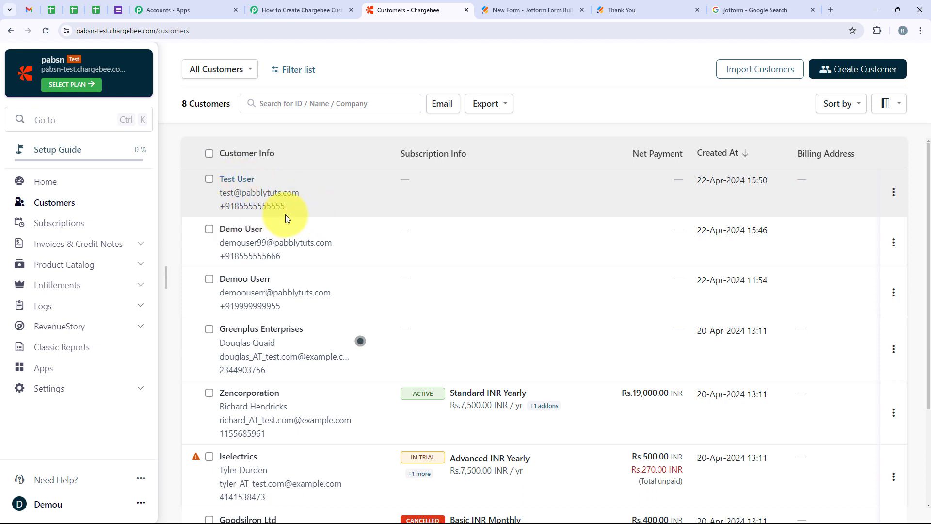
left_click(285, 3)
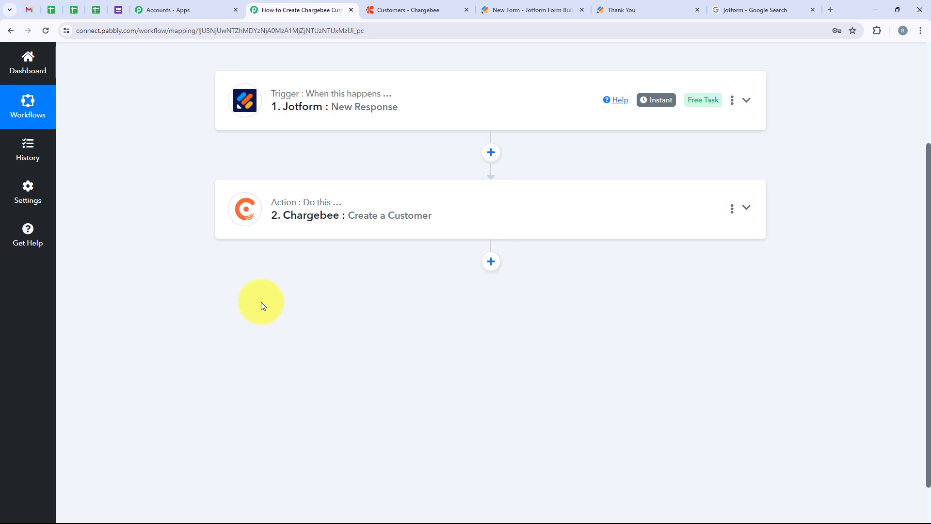
Expand the Jotform trigger to review its Response Received data, then reopen the Chargebee action
left_click(315, 242)
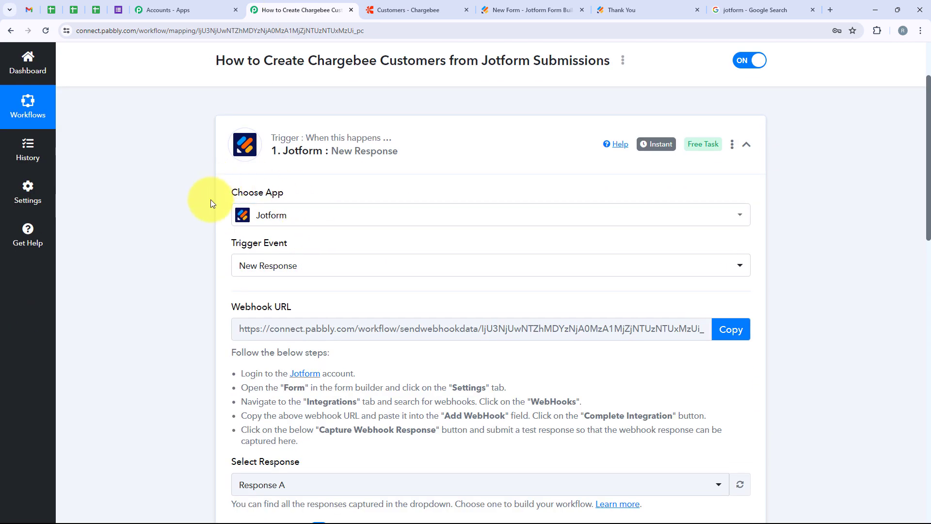
left_click_drag(221, 196, 365, 195)
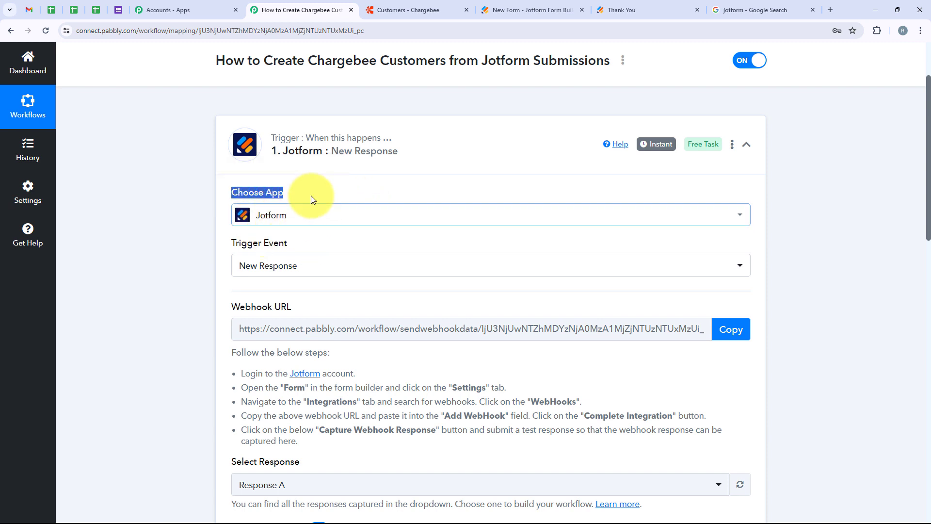
left_click(228, 241)
left_click_drag(229, 243, 293, 246)
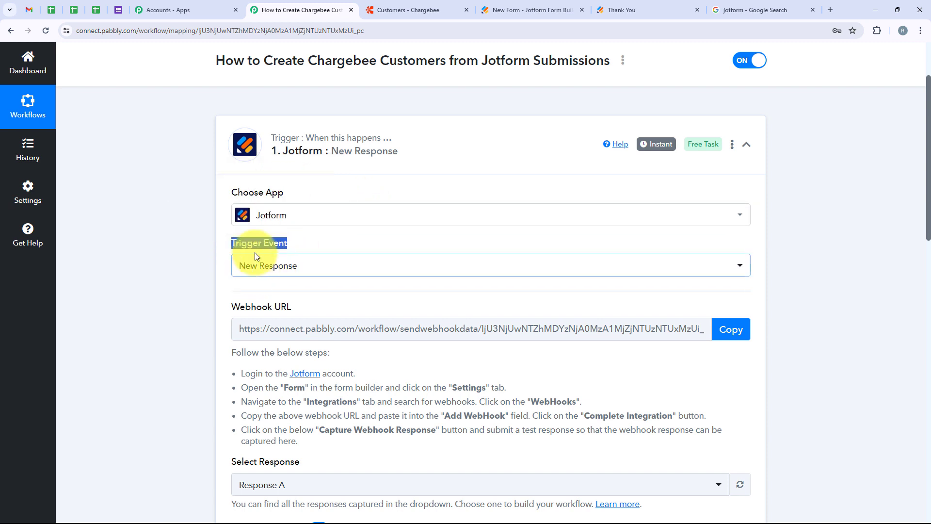
scroll(412, 241, "down", 1)
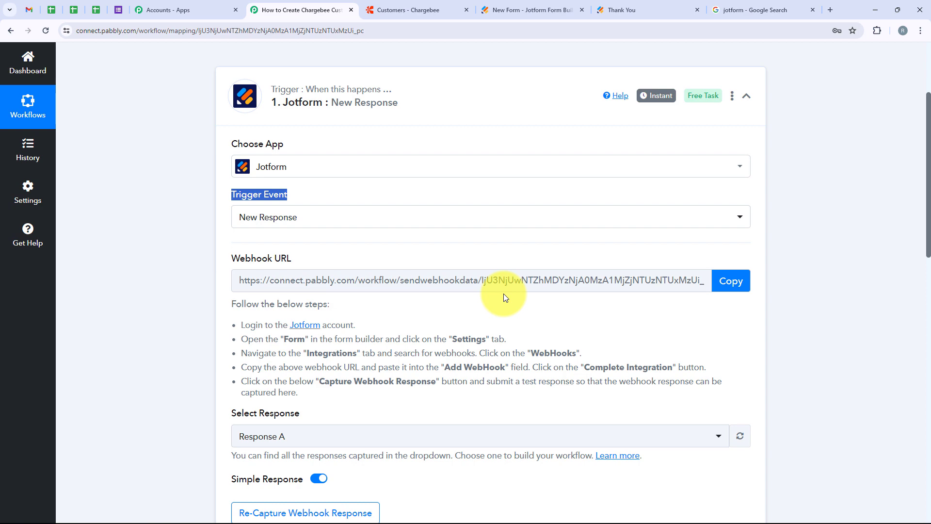
scroll(504, 293, "down", 6)
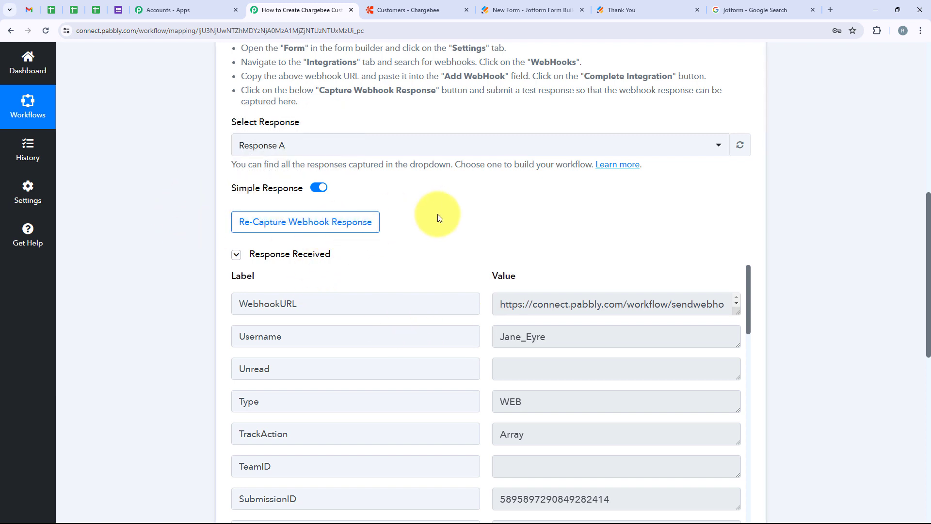
scroll(438, 217, "down", 1)
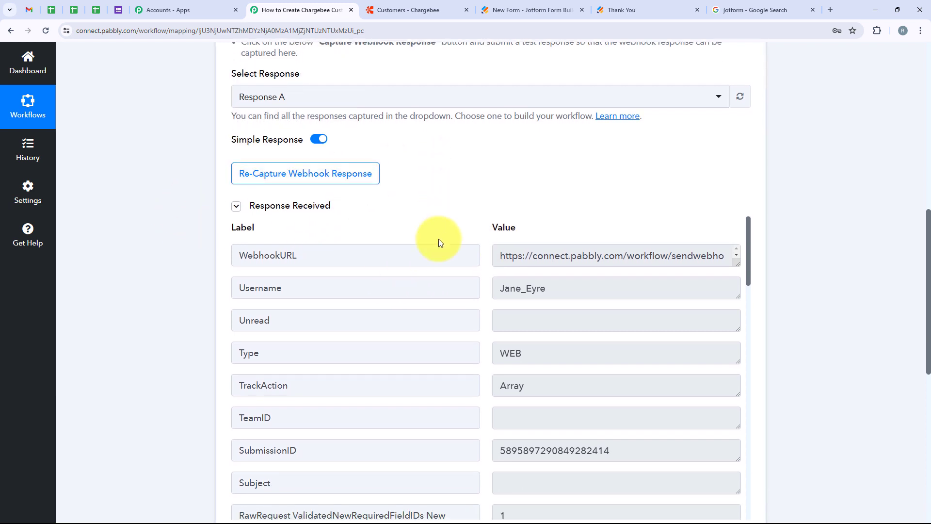
scroll(453, 268, "down", 7)
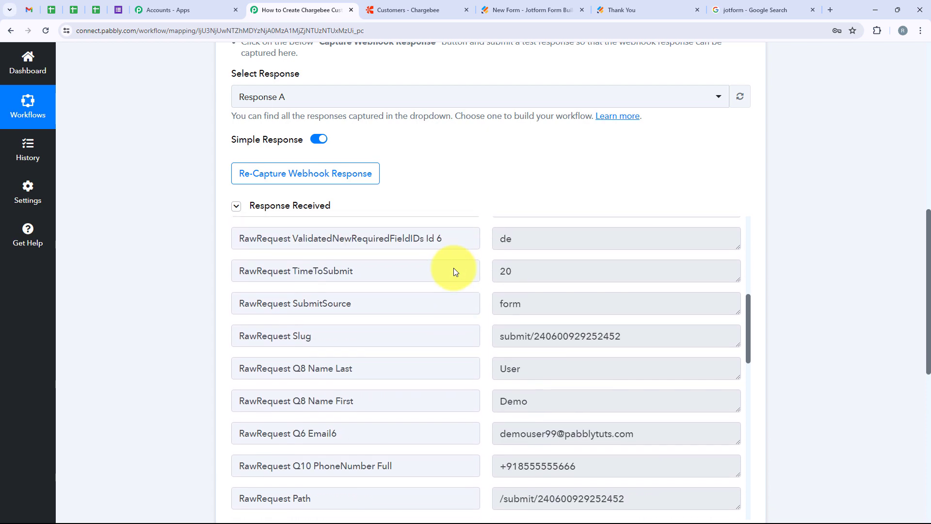
scroll(453, 268, "down", 1)
scroll(852, 220, "down", 6)
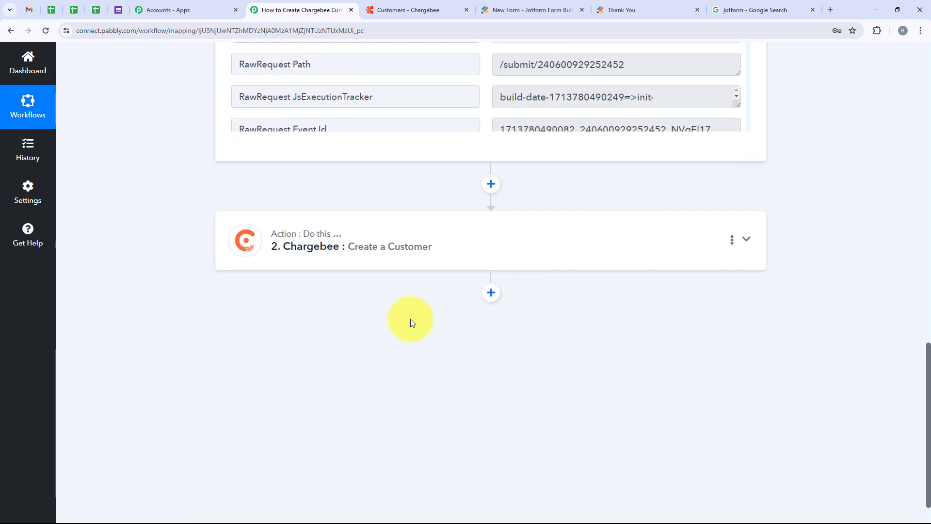
left_click(360, 258)
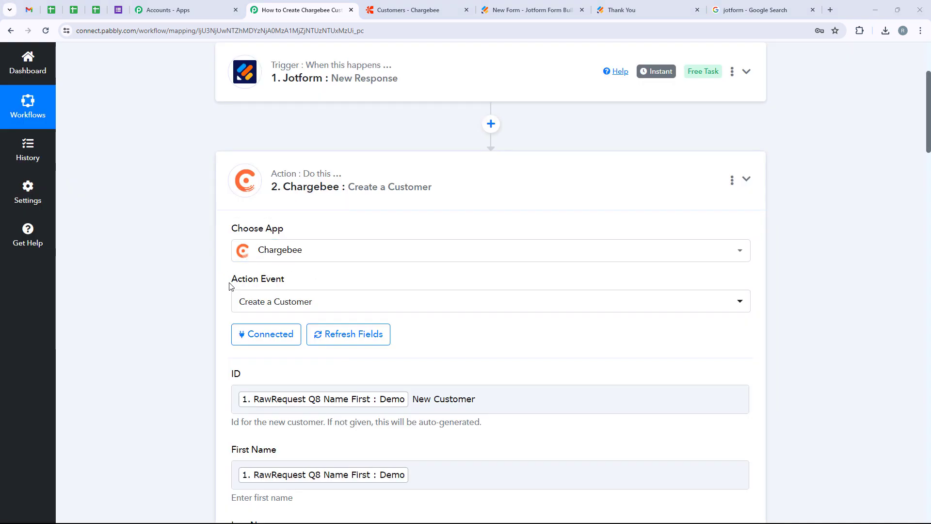
Scroll through the Create a Customer action to review its Jotform field mappings
scroll(356, 281, "down", 3)
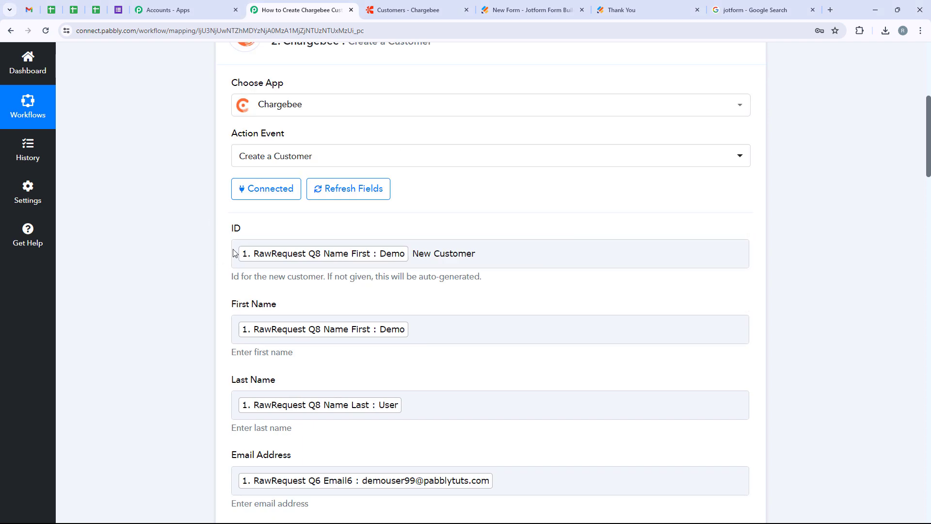
scroll(312, 329, "down", 4)
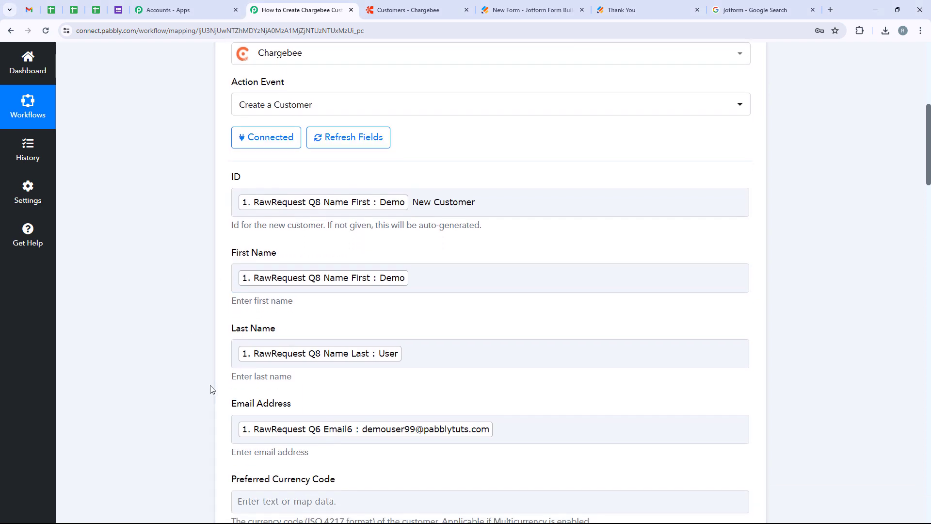
scroll(212, 395, "down", 2)
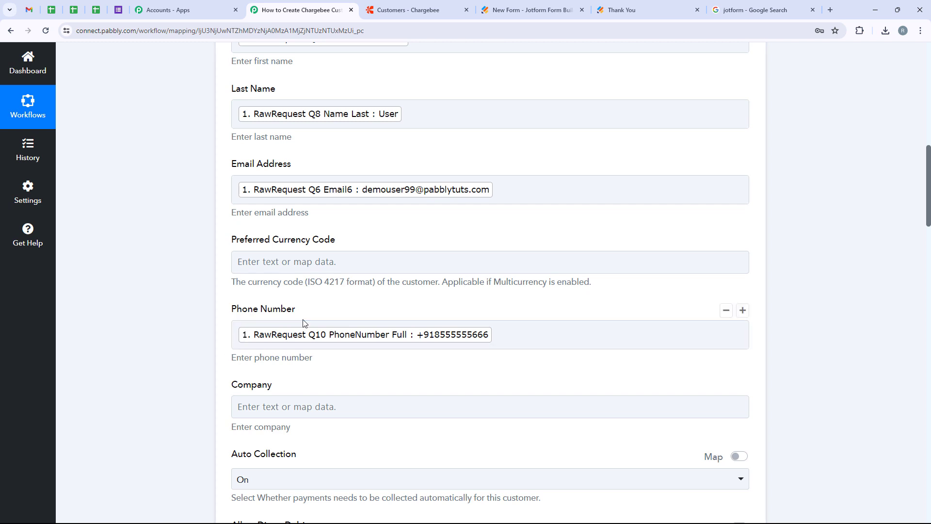
scroll(434, 324, "down", 10)
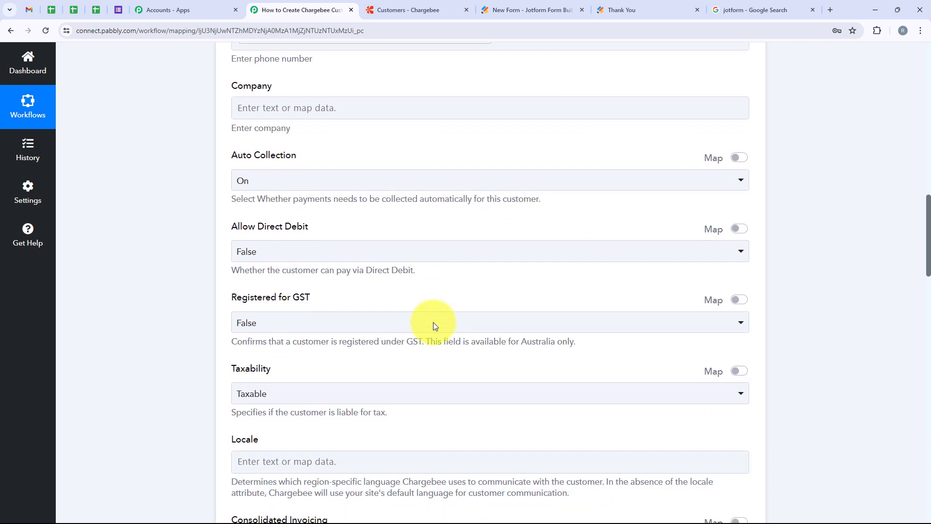
scroll(434, 324, "down", 5)
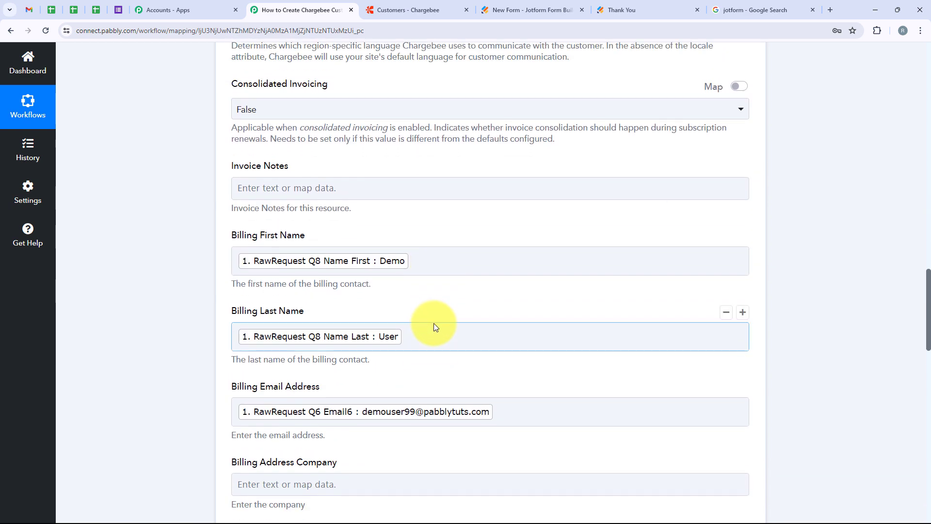
scroll(463, 386, "down", 8)
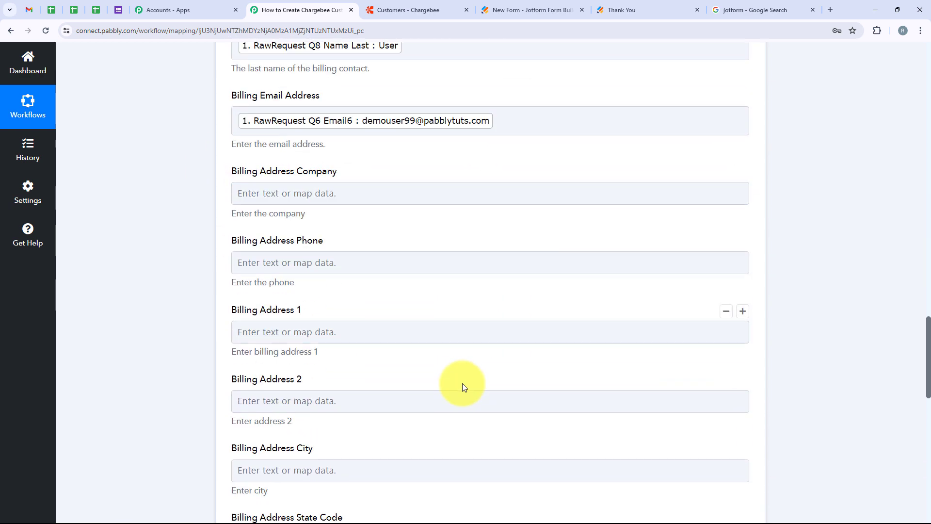
scroll(462, 377, "down", 5)
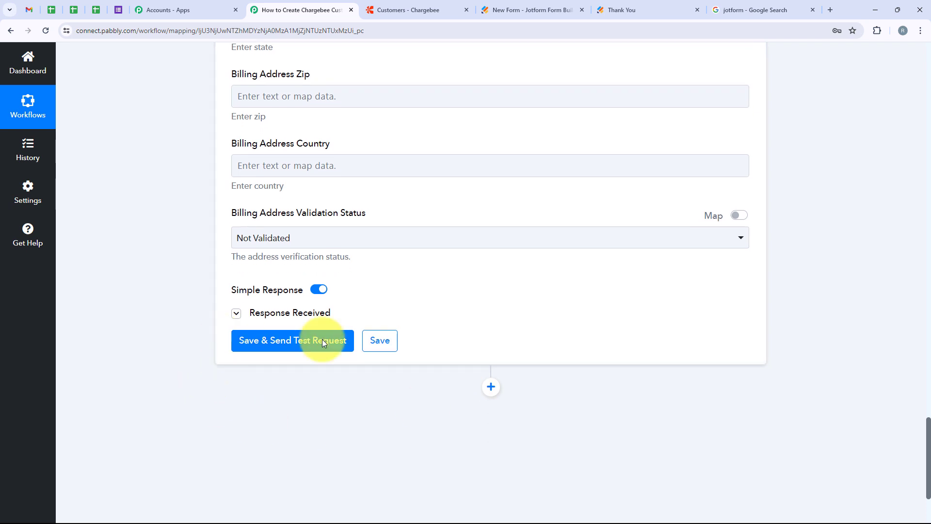
In the Chargebee customer list, tick the Test User and Demo User customers
left_click(388, 10)
left_click(209, 184)
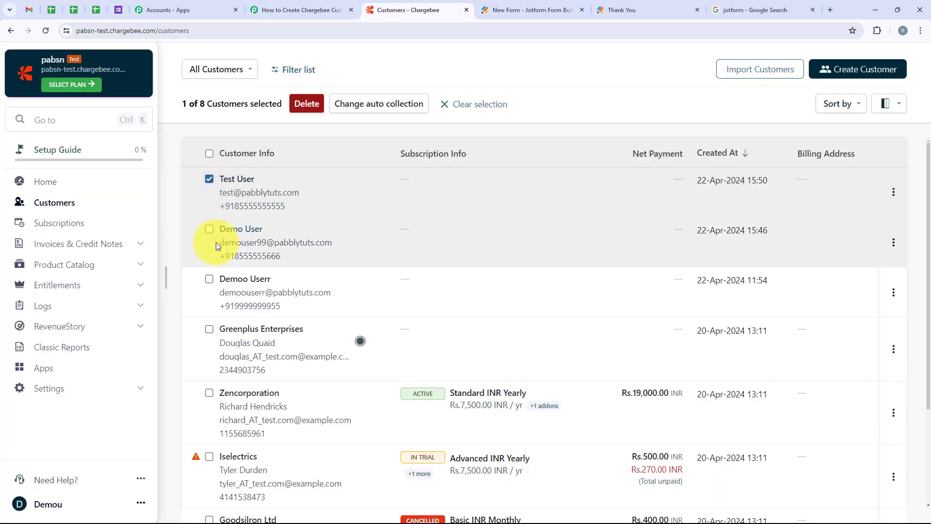
left_click(208, 232)
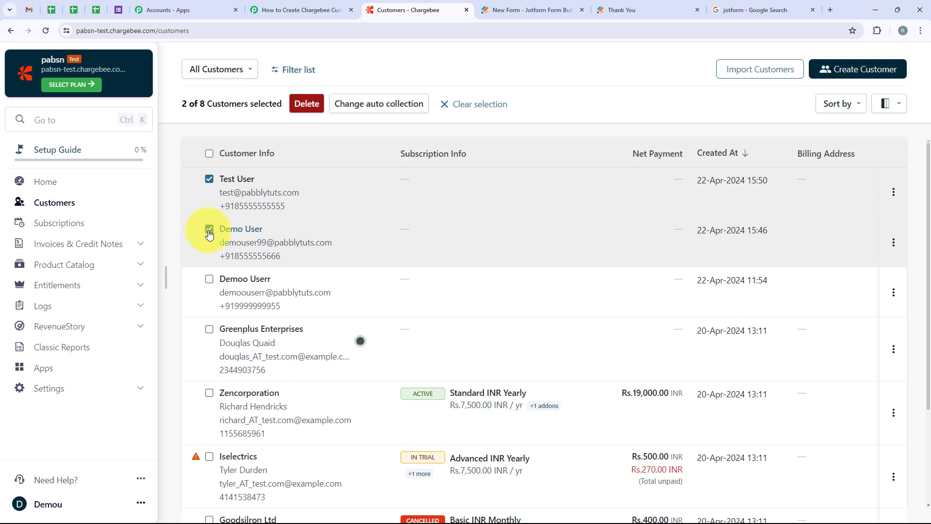
Back in Pabbly Connect, collapse the Chargebee Create a Customer action step
left_click(298, 9)
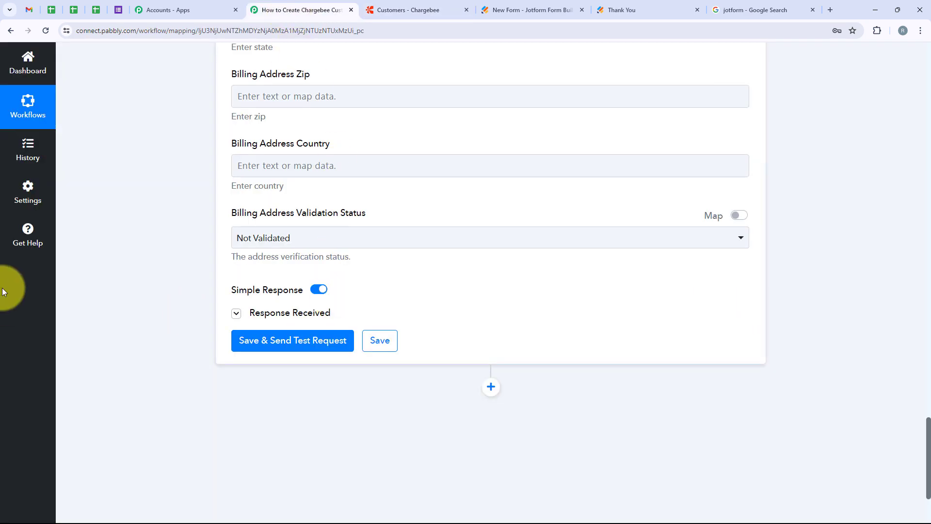
scroll(183, 92, "up", 10)
scroll(184, 92, "up", 15)
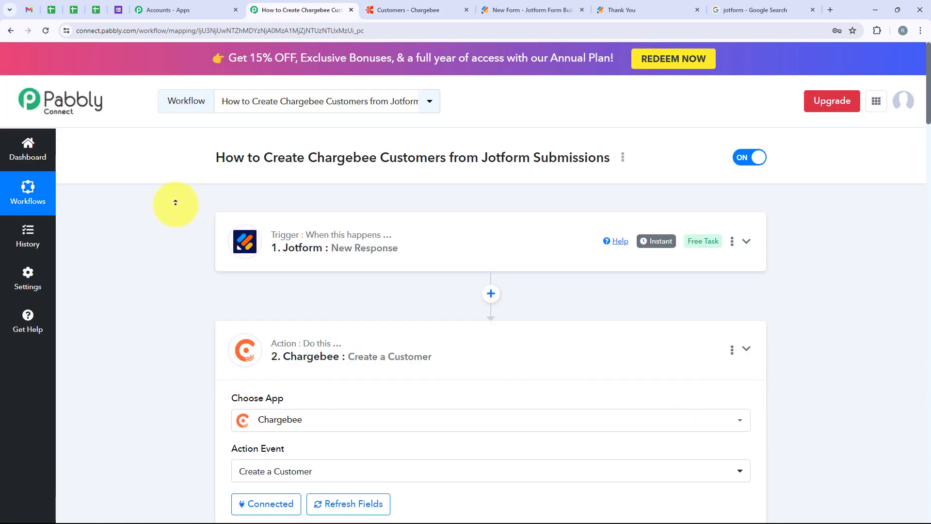
left_click(345, 325)
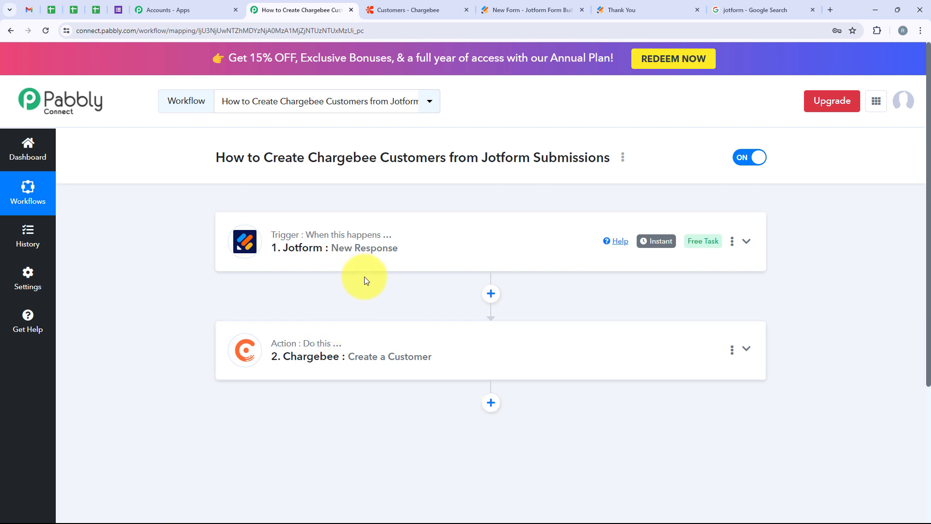